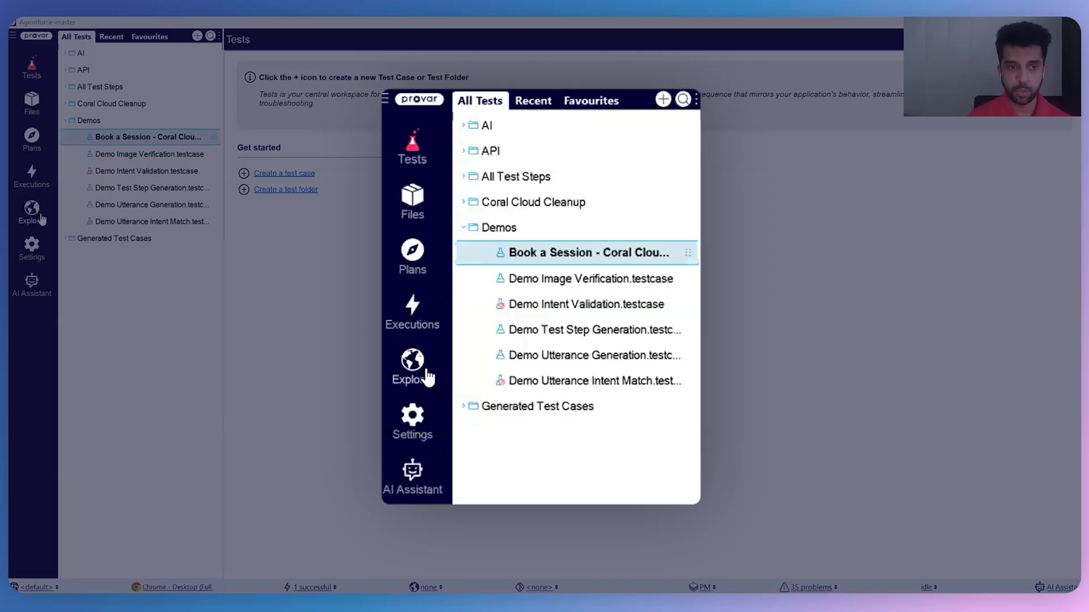
Open the project settings and widen the settings list to show the full names of the connection types.
left_click(39, 250)
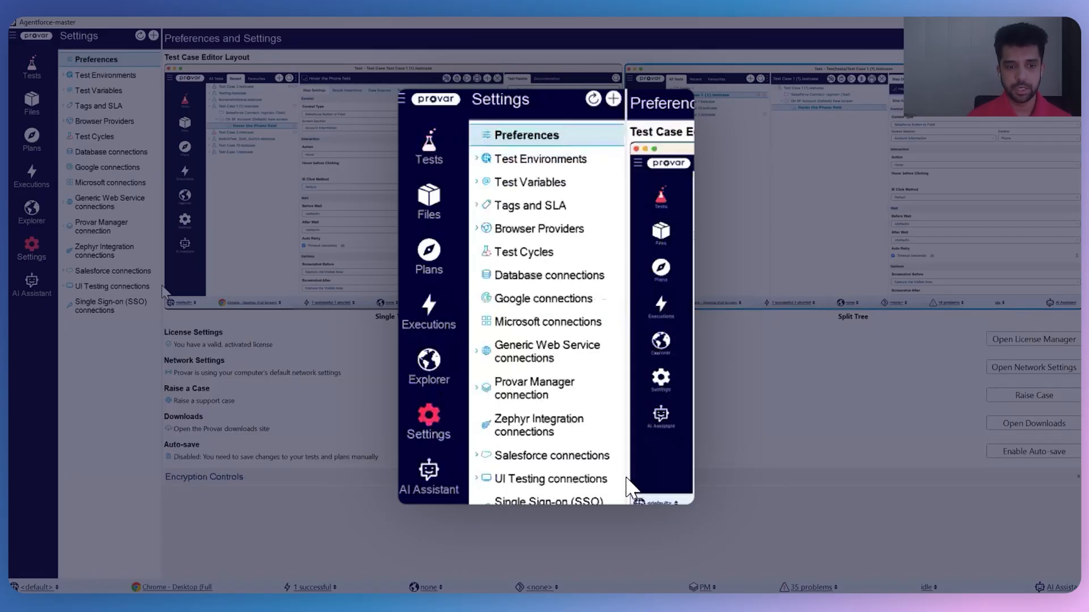
left_click_drag(162, 285, 209, 286)
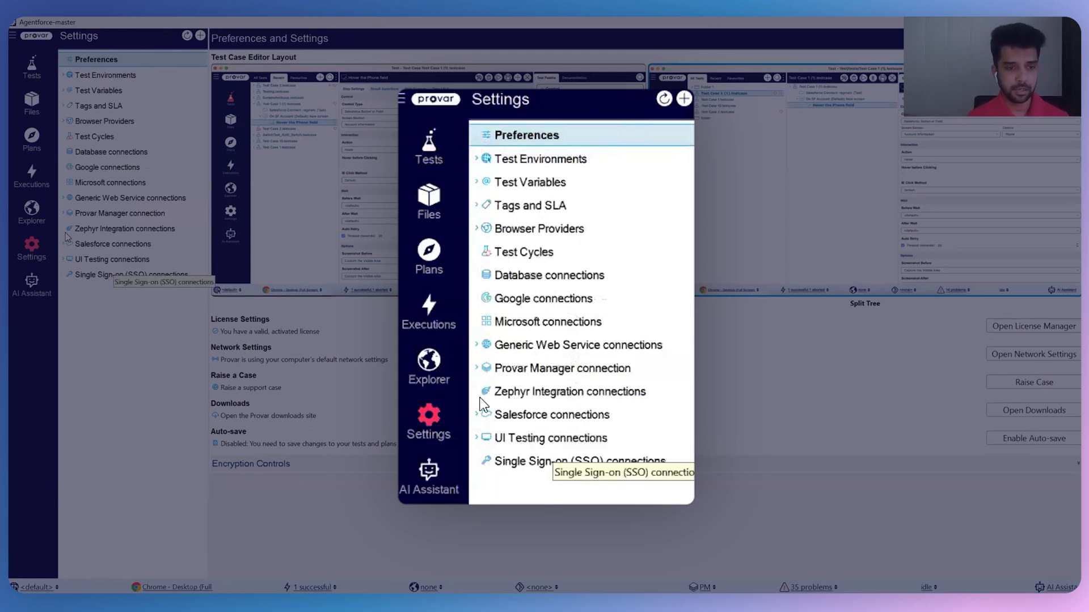
Browse the Admin Salesforce connection's objects in the Explorer and view the records of the Account object.
left_click(35, 217)
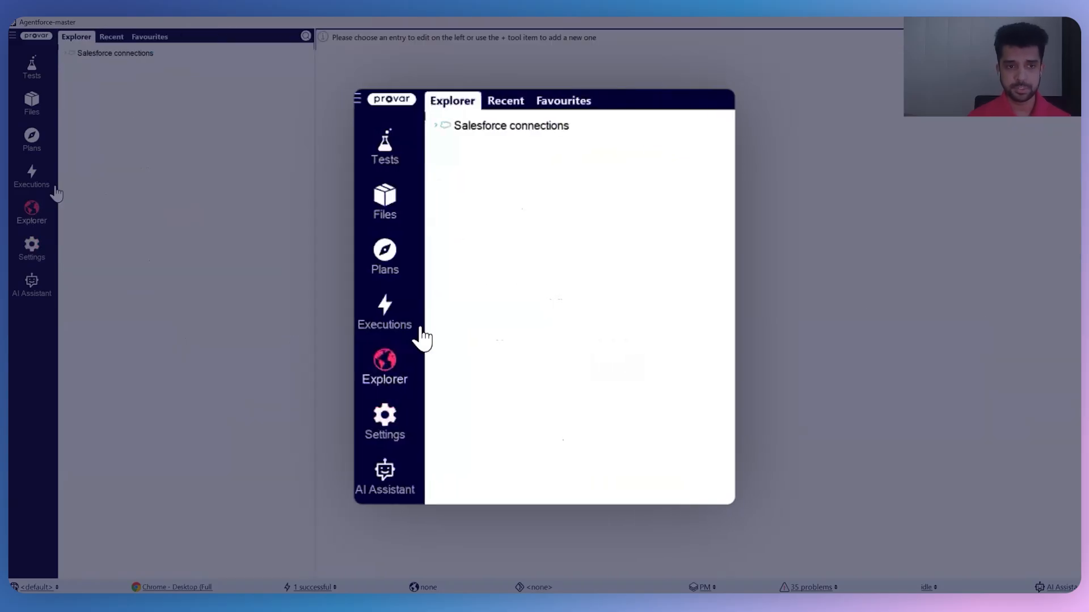
left_click(67, 53)
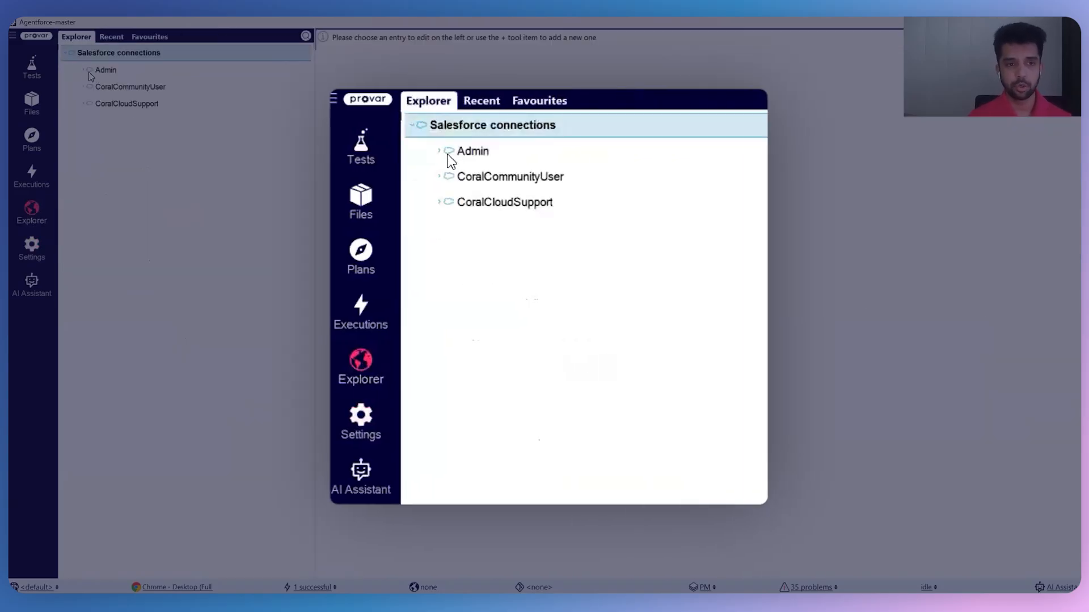
left_click(86, 70)
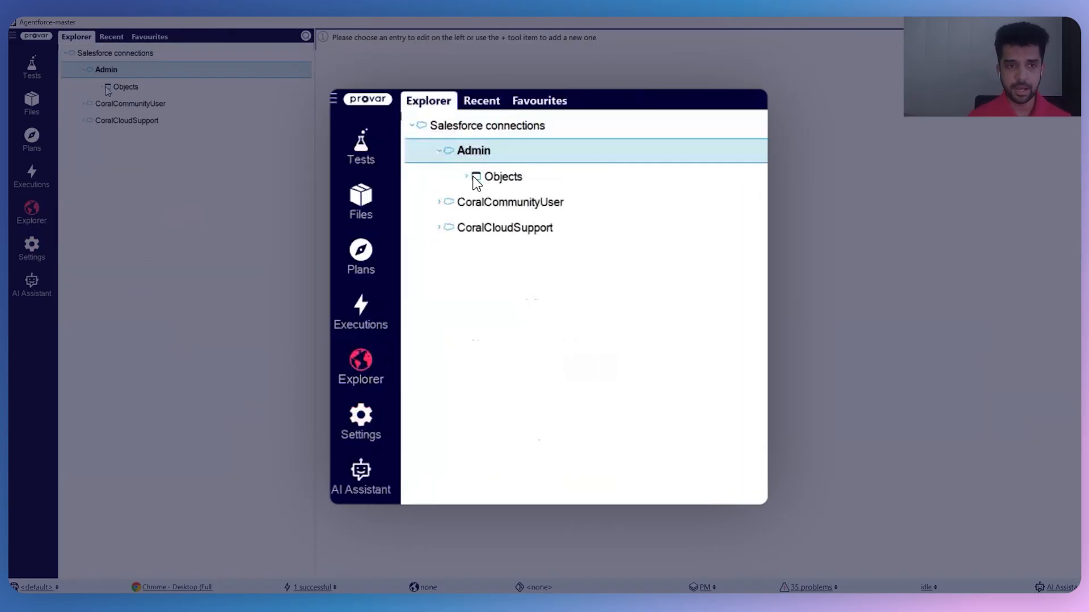
left_click(104, 87)
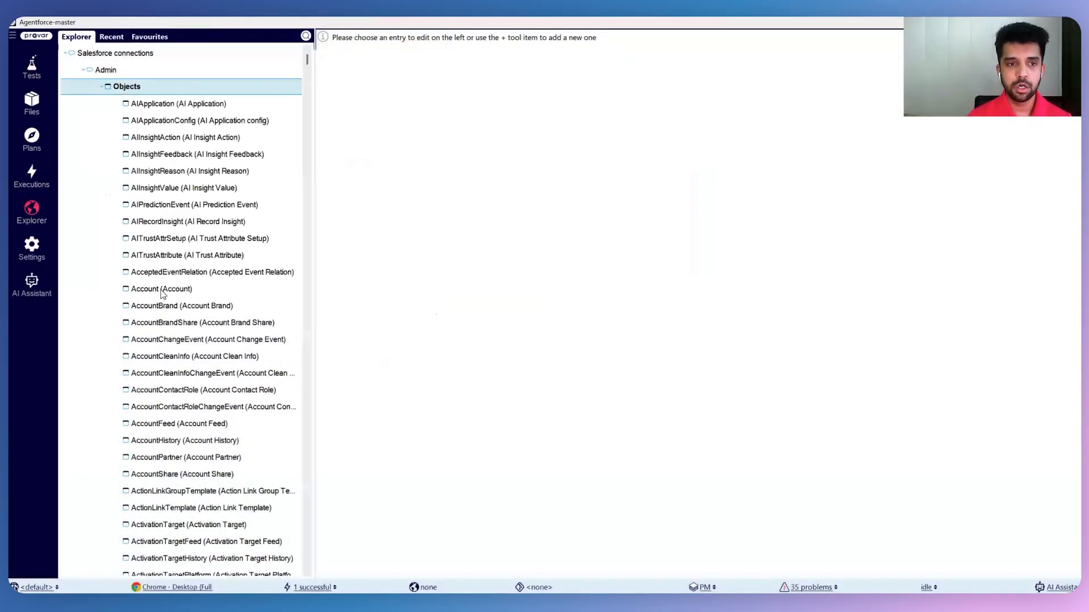
left_click(162, 290)
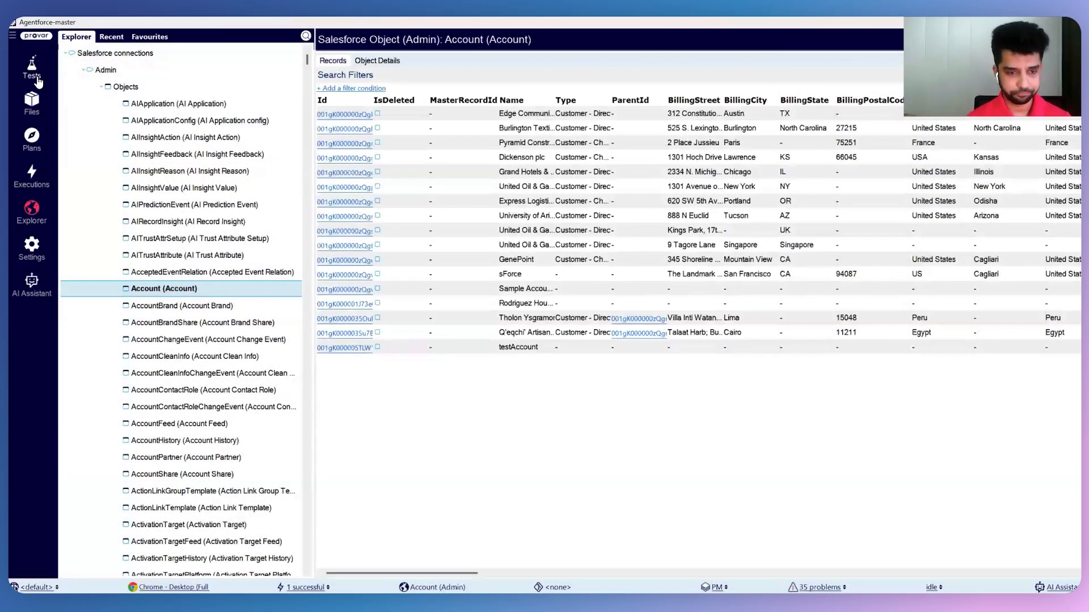
Open the Demo Image Verification test case and examine its page, Validate Image with AI and Set Values: Description steps.
left_click(32, 68)
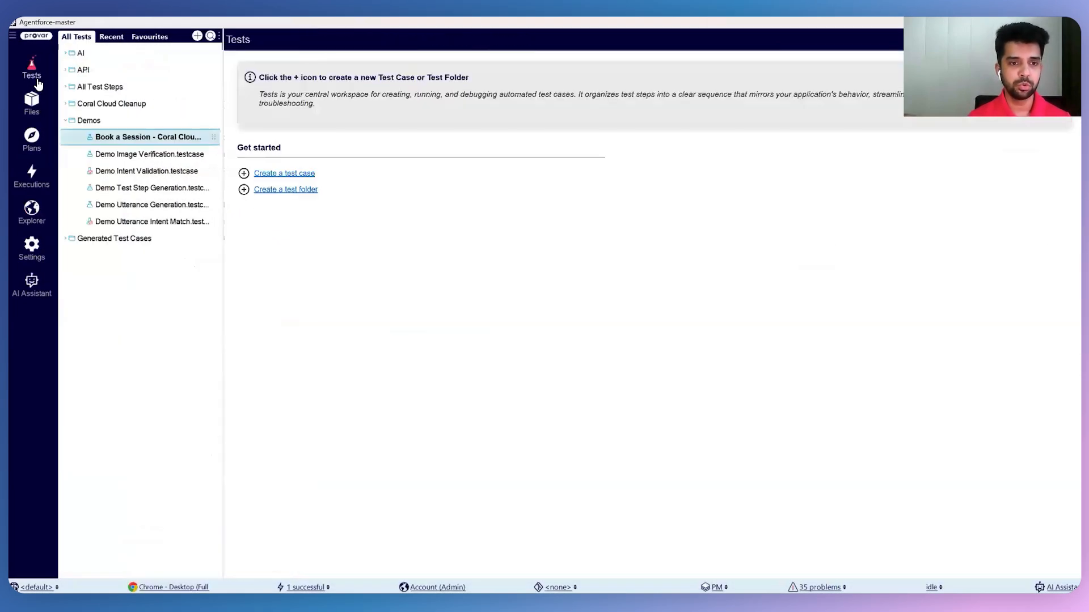
left_click(166, 157)
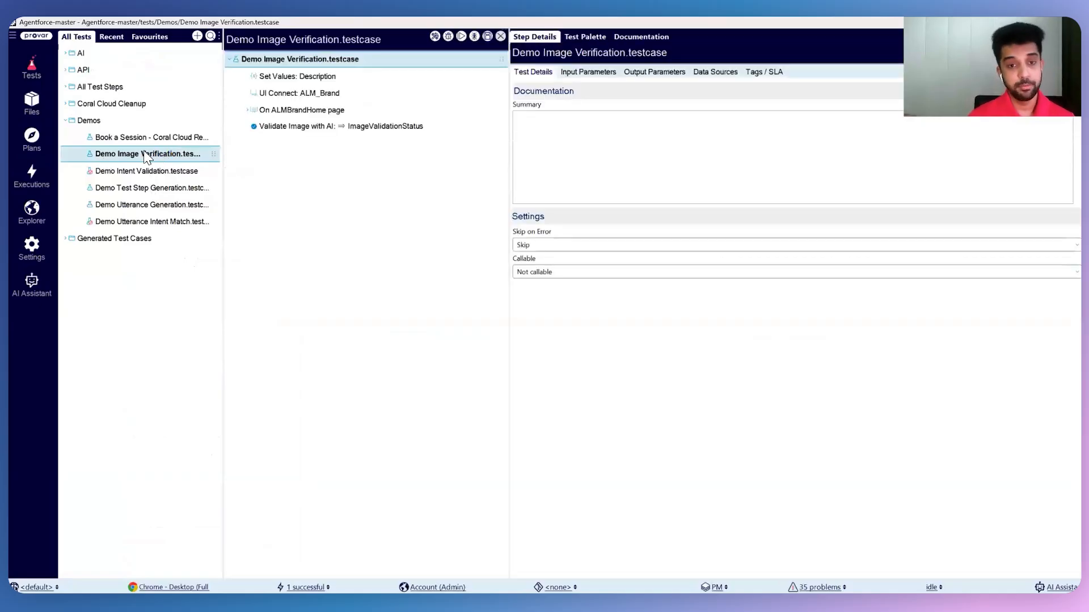
left_click(252, 111)
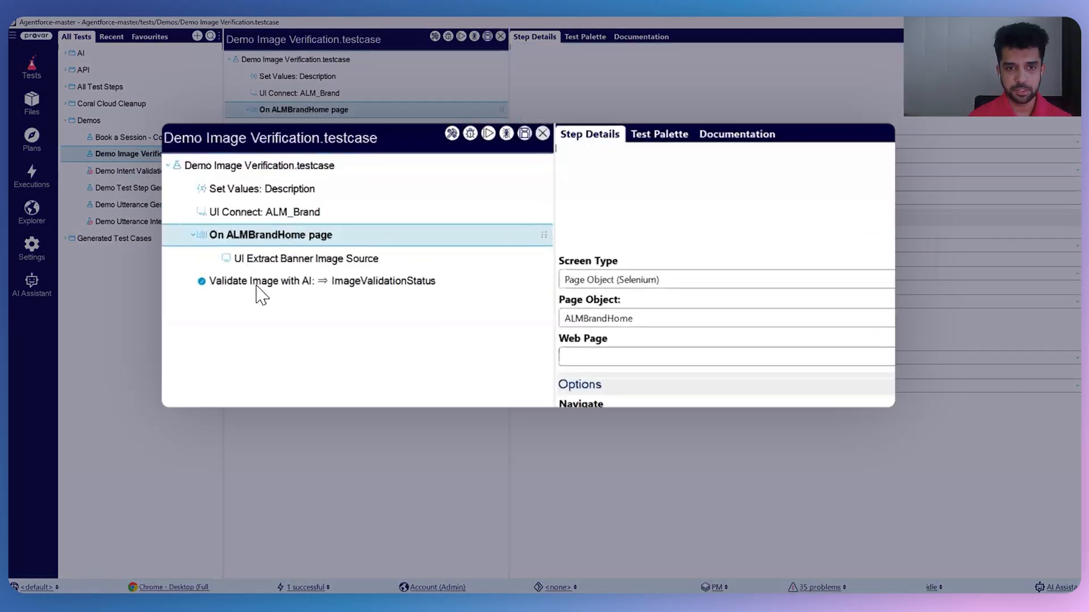
left_click(346, 146)
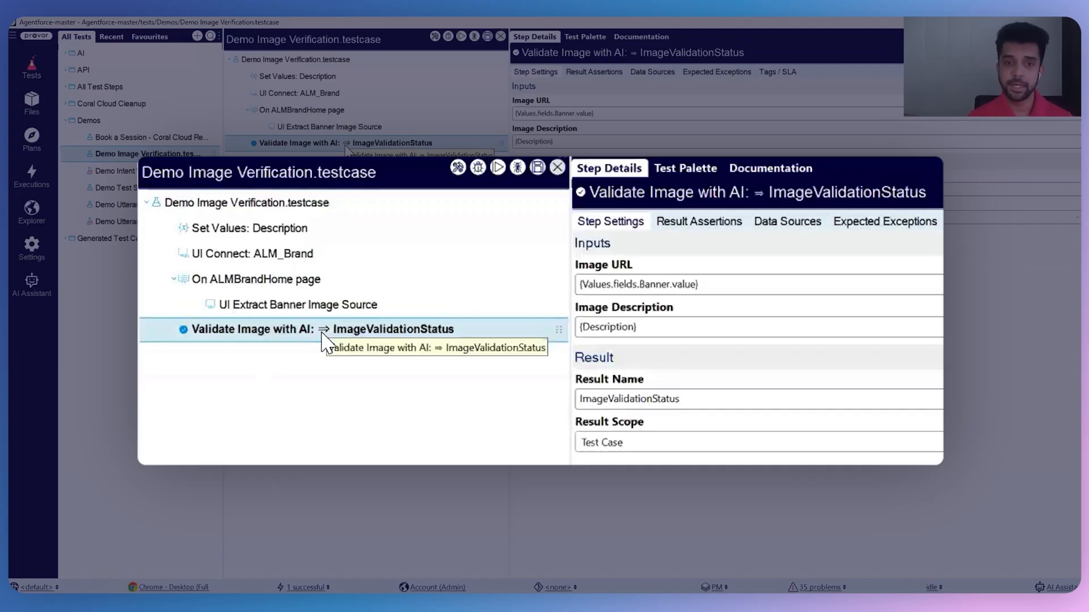
left_click(305, 78)
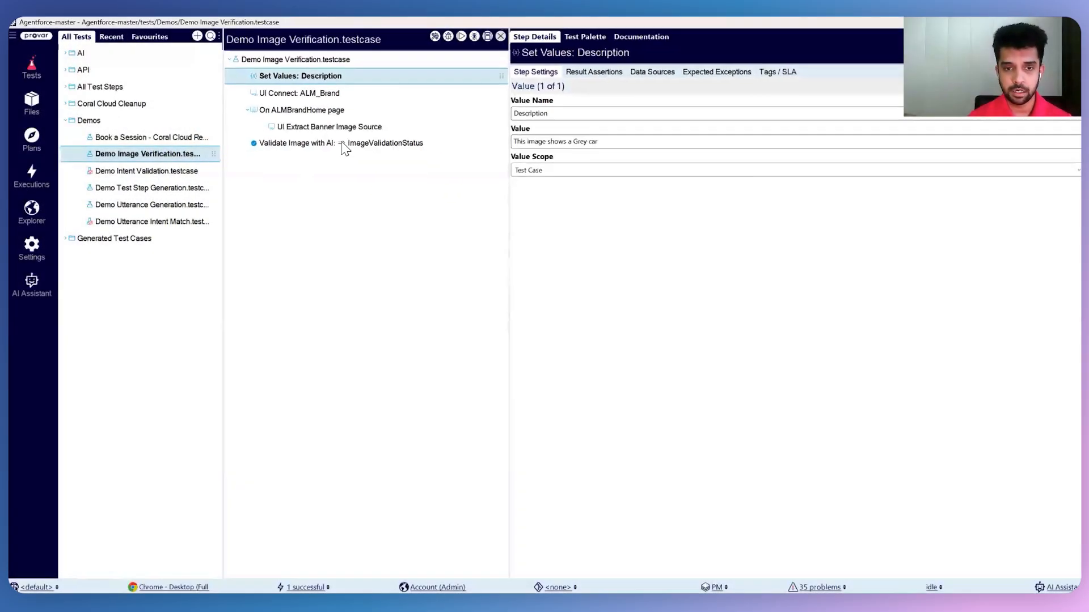
Set a breakpoint on the Validate Image with AI step and run the test case in Test Builder past that breakpoint.
right_click(344, 143)
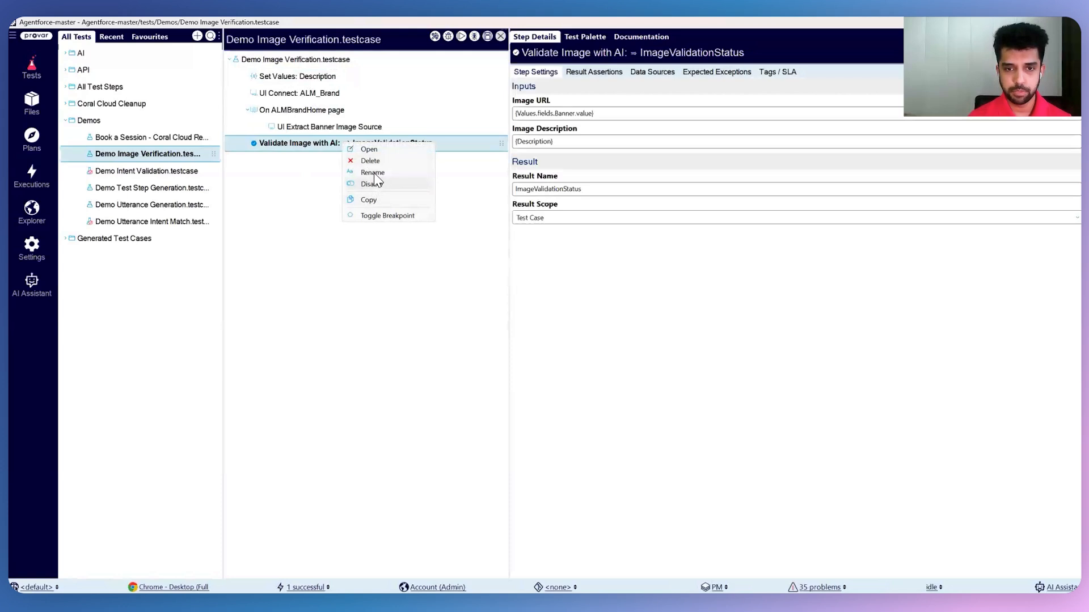
left_click(379, 216)
left_click(433, 36)
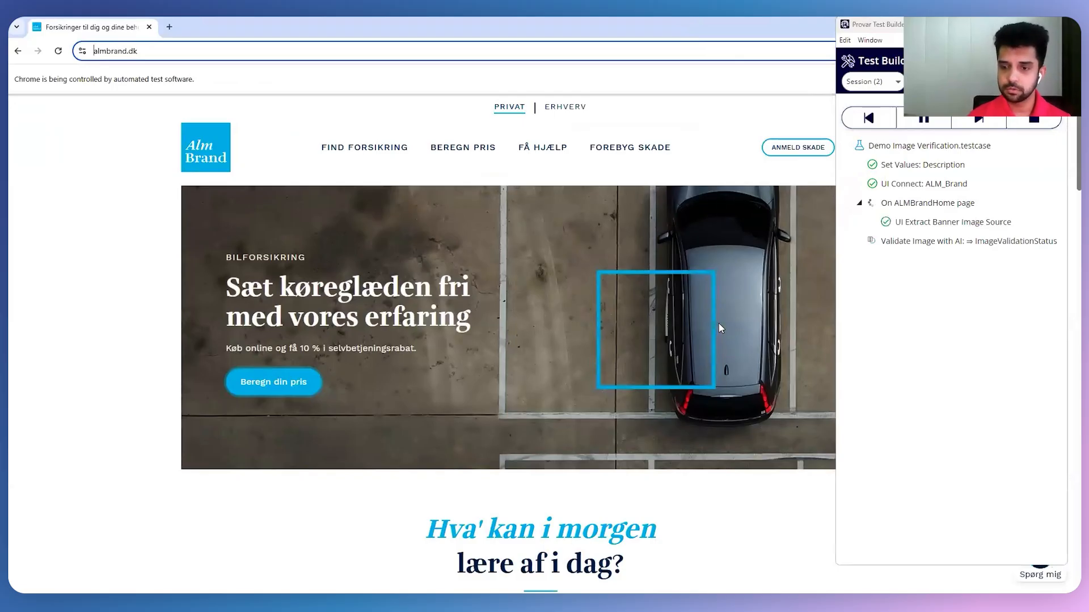
left_click(936, 121)
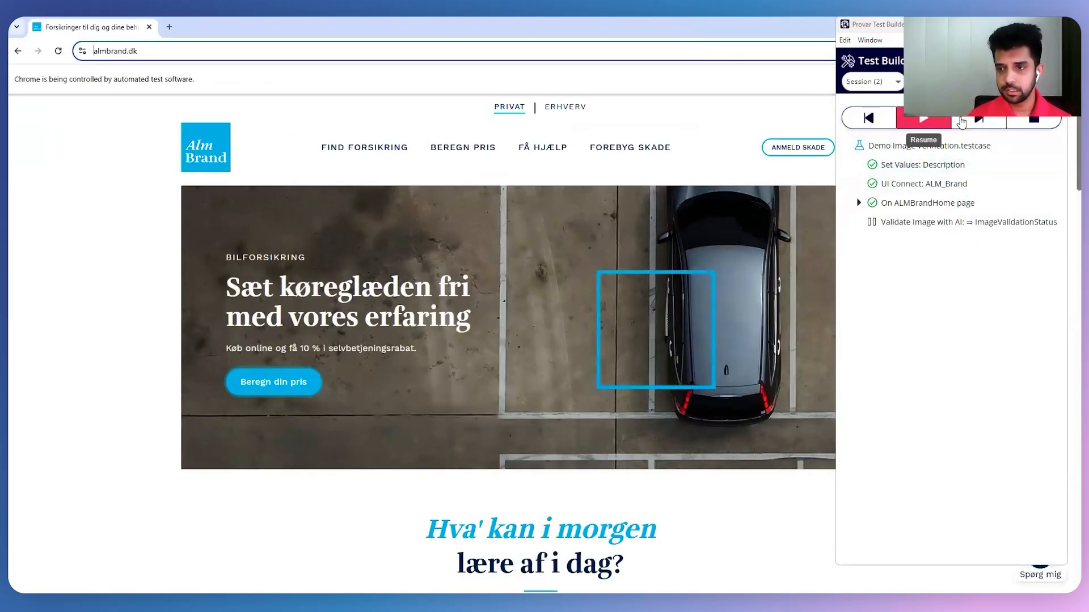
left_click(936, 122)
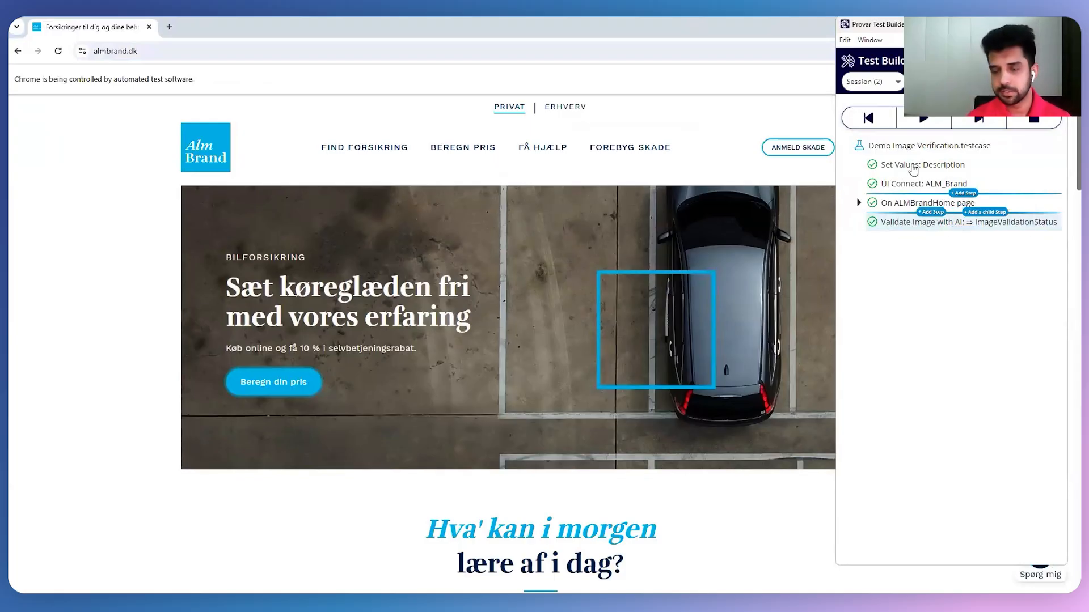
Change the Description value in the Set Values step to "This image shows a red car", saving and executing the step.
left_click(909, 165)
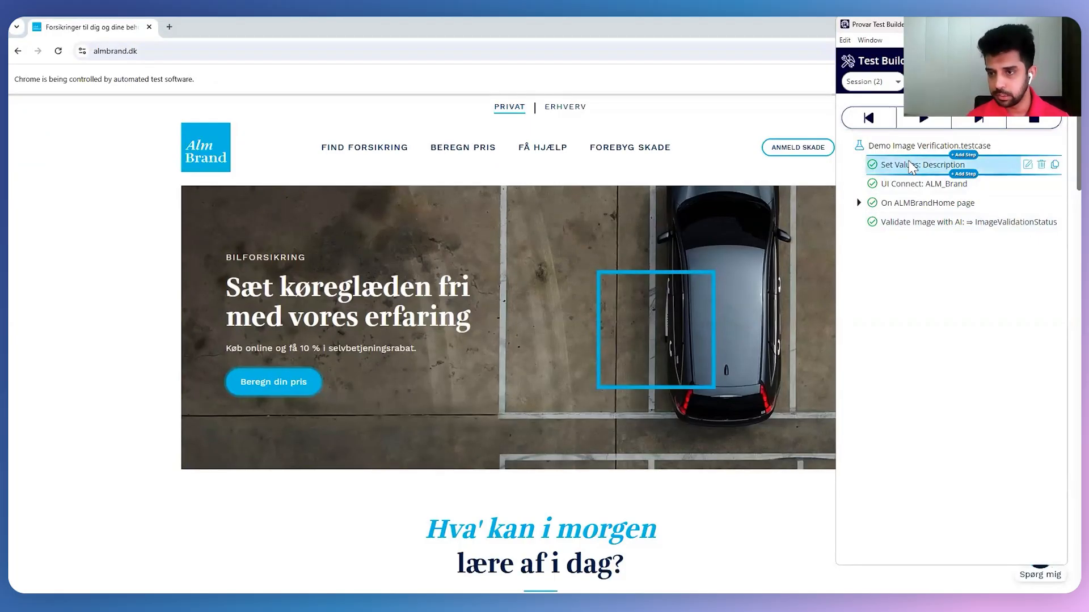
right_click(910, 166)
left_click(953, 169)
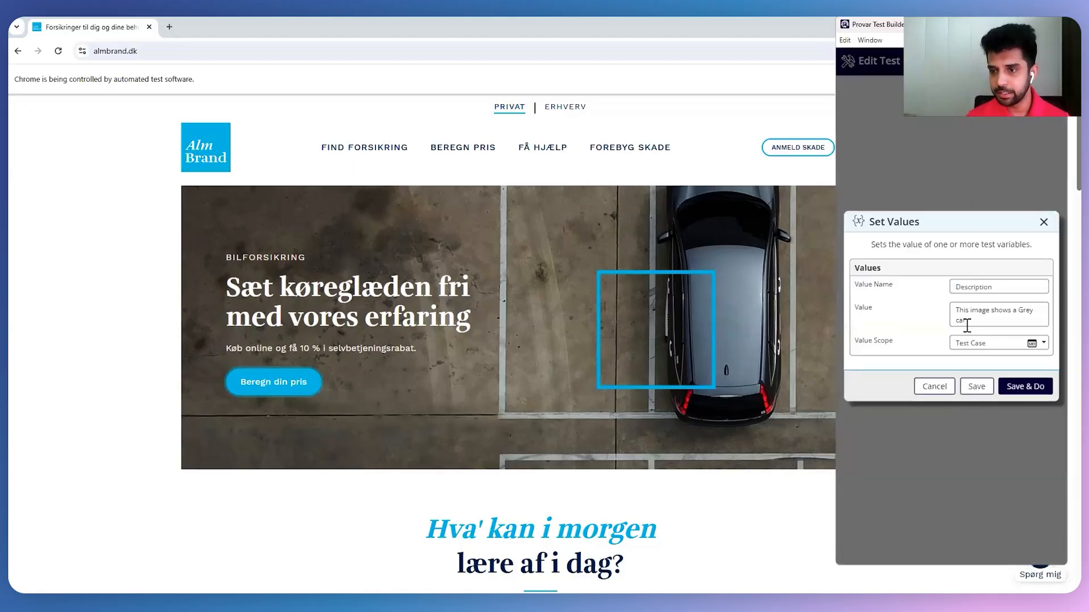
double_click(1026, 311)
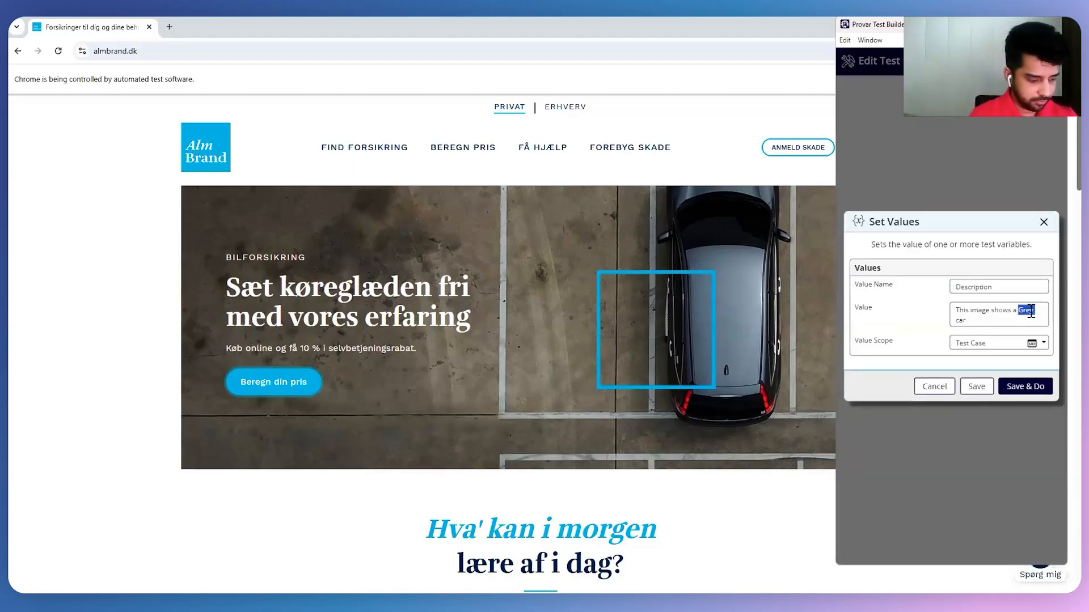
type("red")
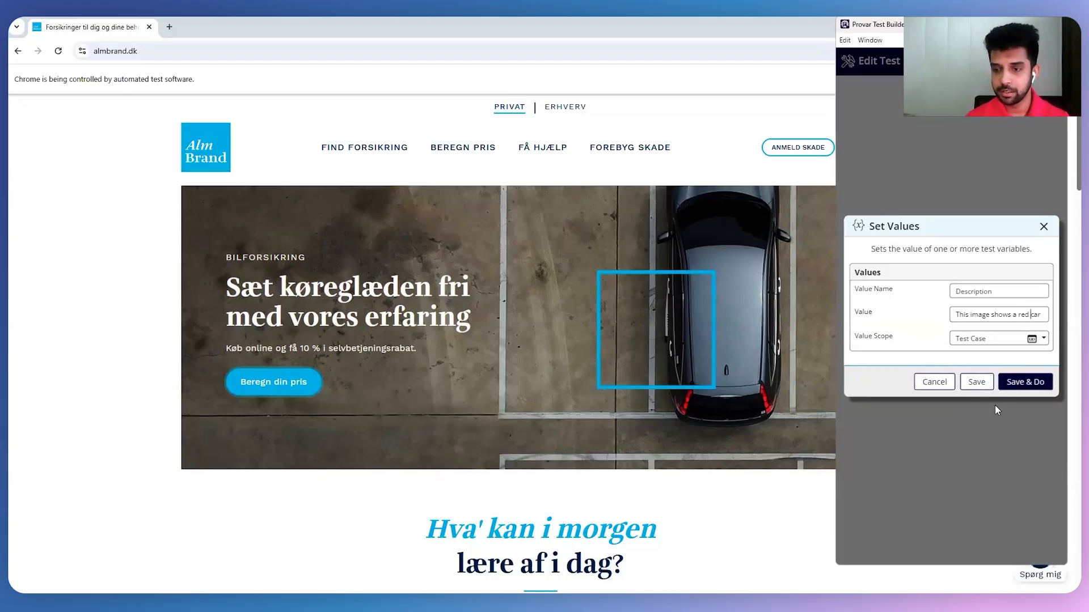
left_click(1013, 384)
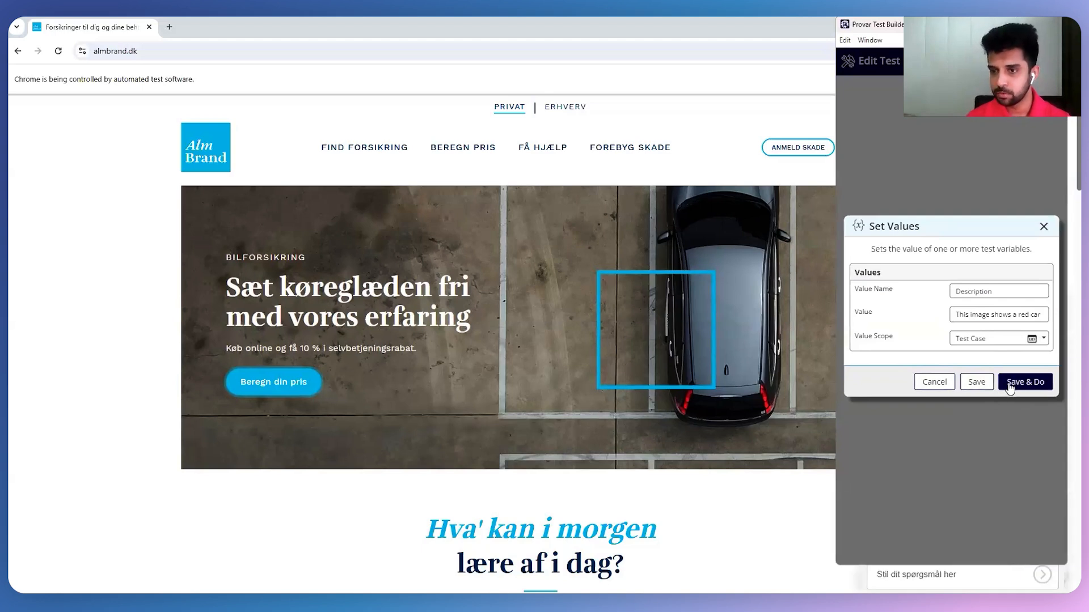
Execute the Validate Image with AI step again and examine its test step output before ending the run.
right_click(902, 228)
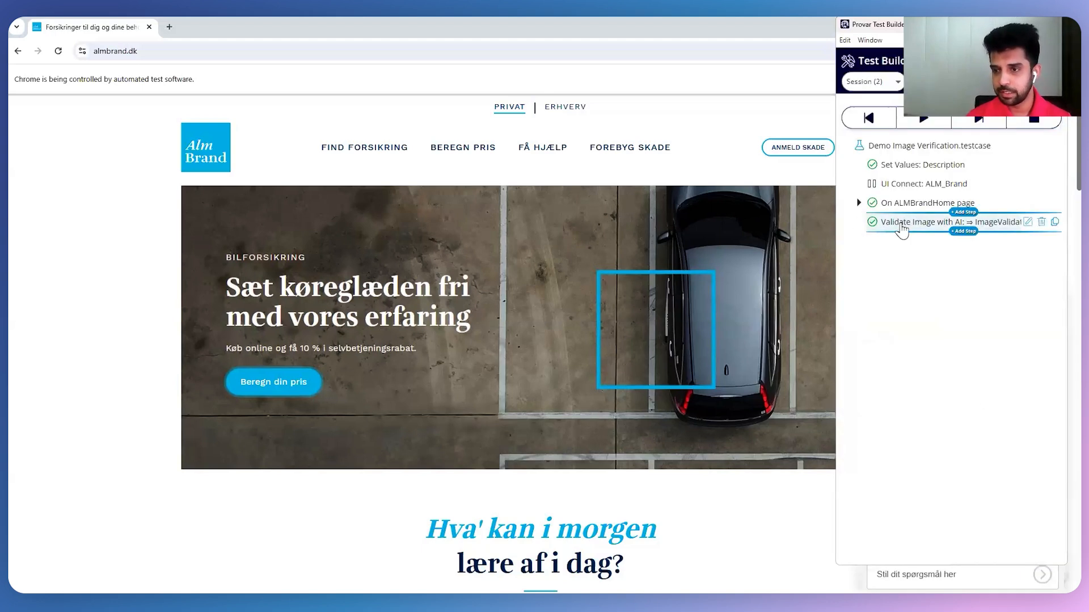
left_click(931, 315)
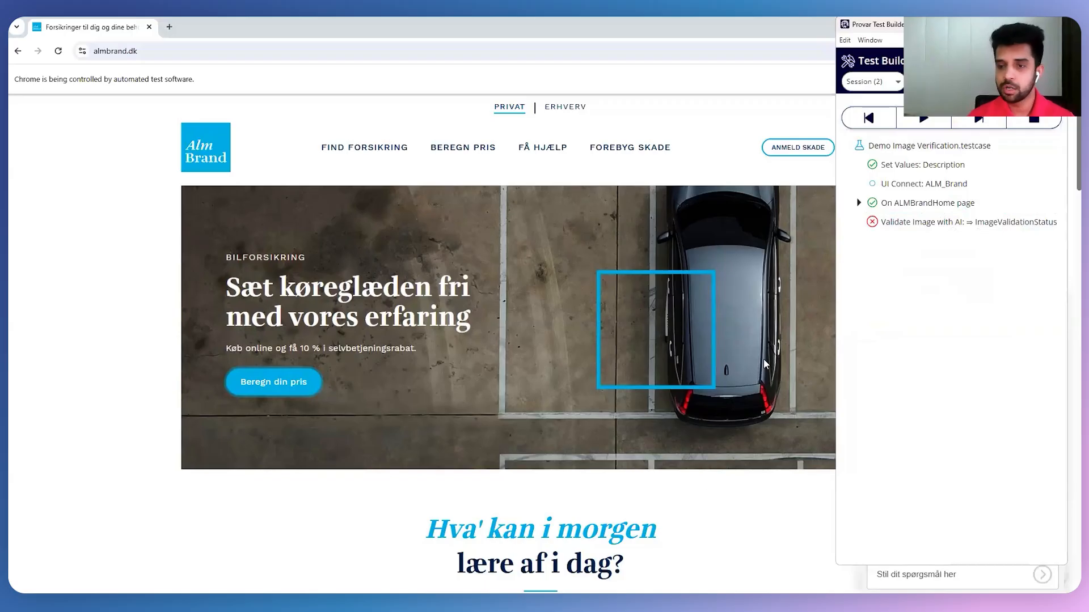
right_click(903, 223)
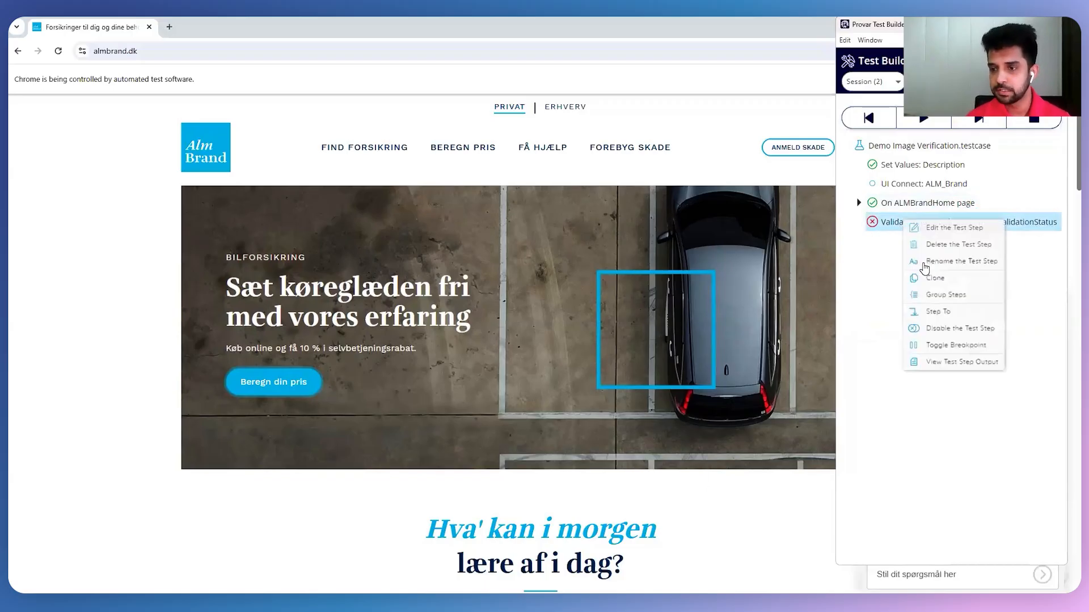
left_click(953, 363)
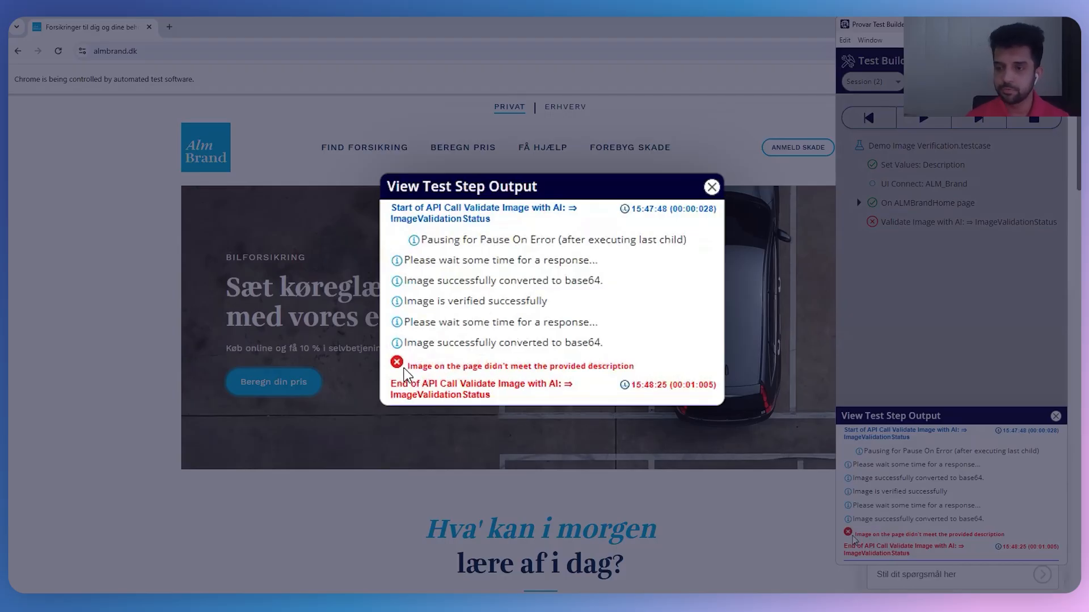
left_click_drag(860, 537, 1010, 537)
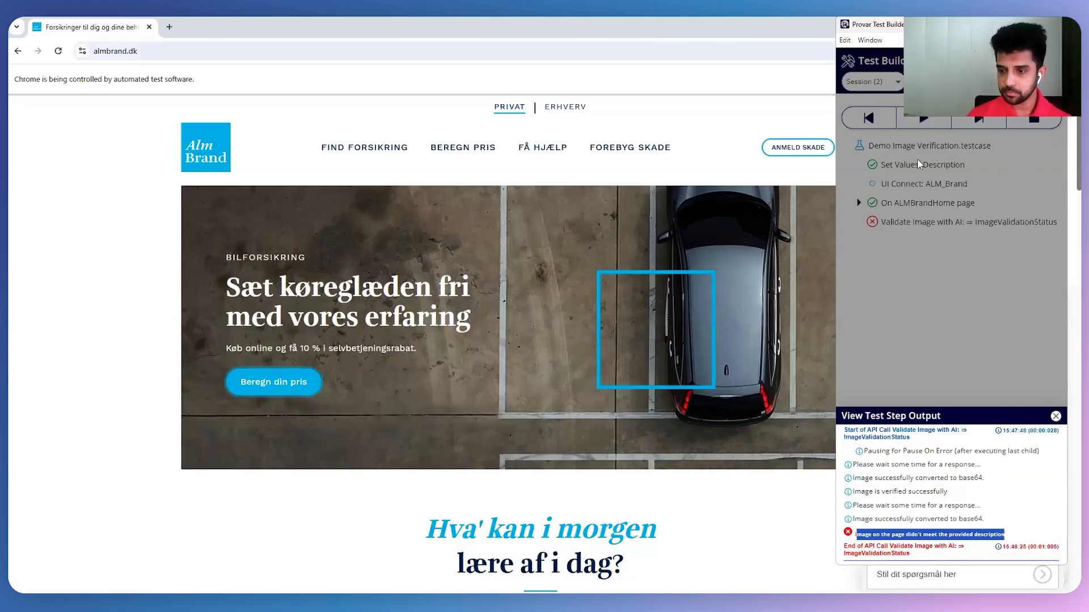
left_click(922, 128)
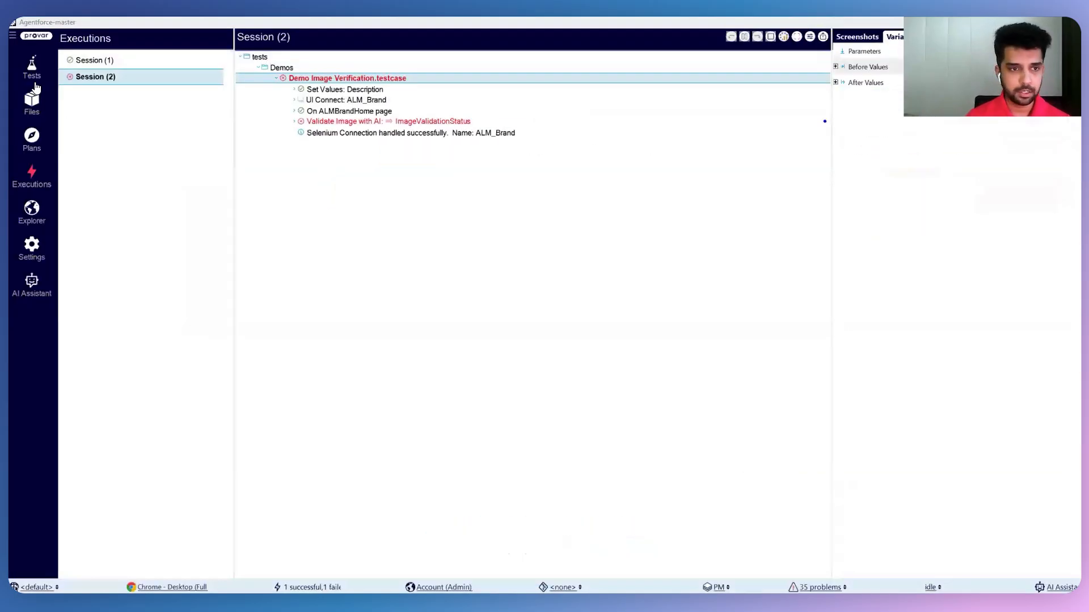
Open the Demo Intent Validation test case and examine the Utterance and Intent values in its Set Values step.
left_click(32, 66)
left_click(159, 172)
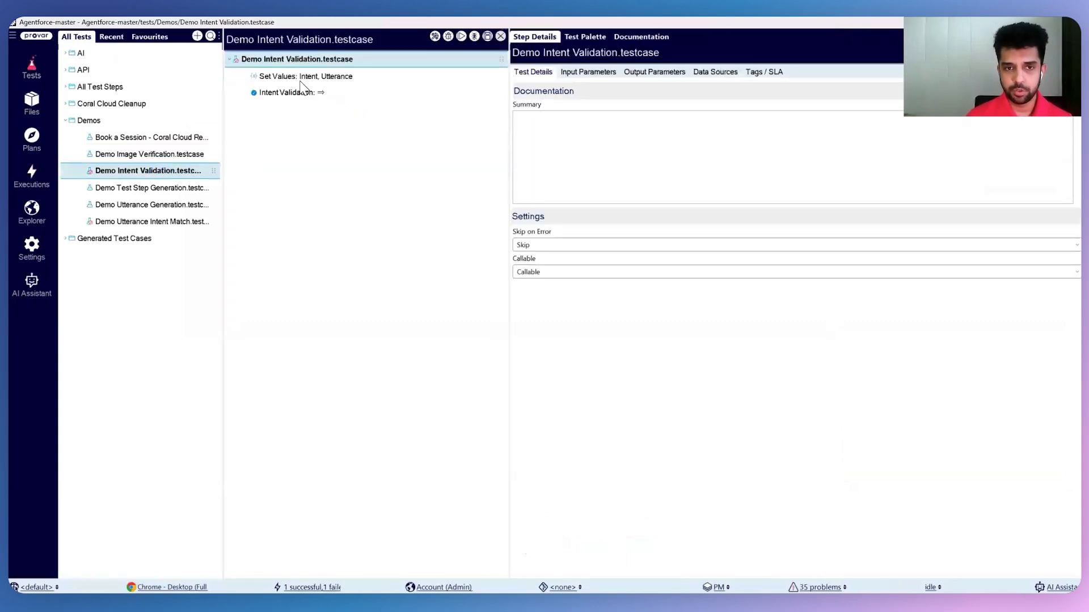
left_click(304, 77)
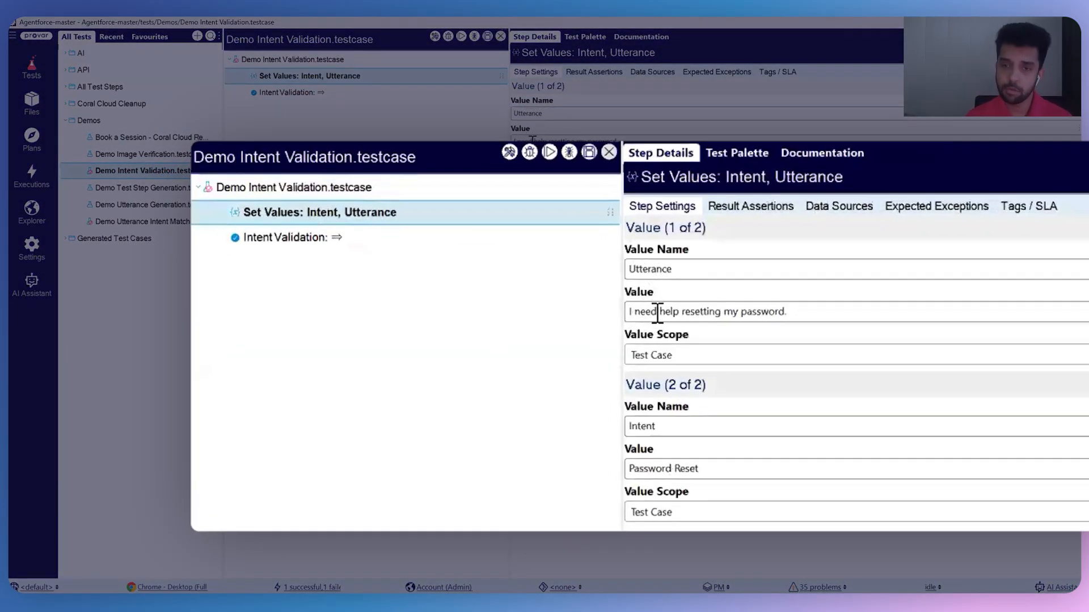
left_click_drag(637, 311, 800, 310)
left_click_drag(666, 431, 629, 431)
left_click_drag(648, 474, 644, 473)
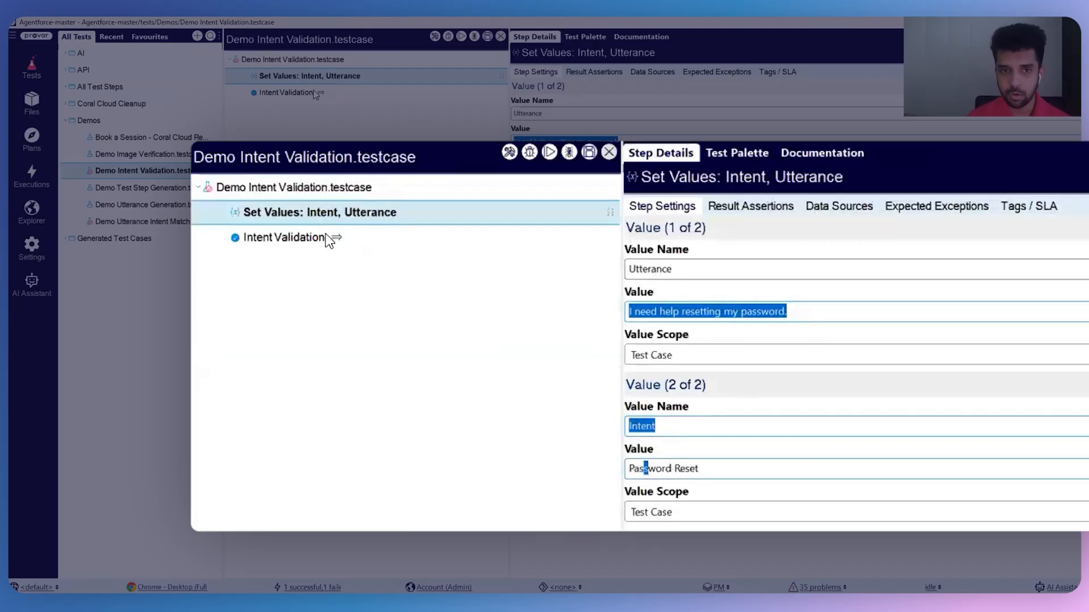
Examine the Intent Validation step's inputs and result settings, and look over the AI test steps in the Test Palette.
left_click(316, 244)
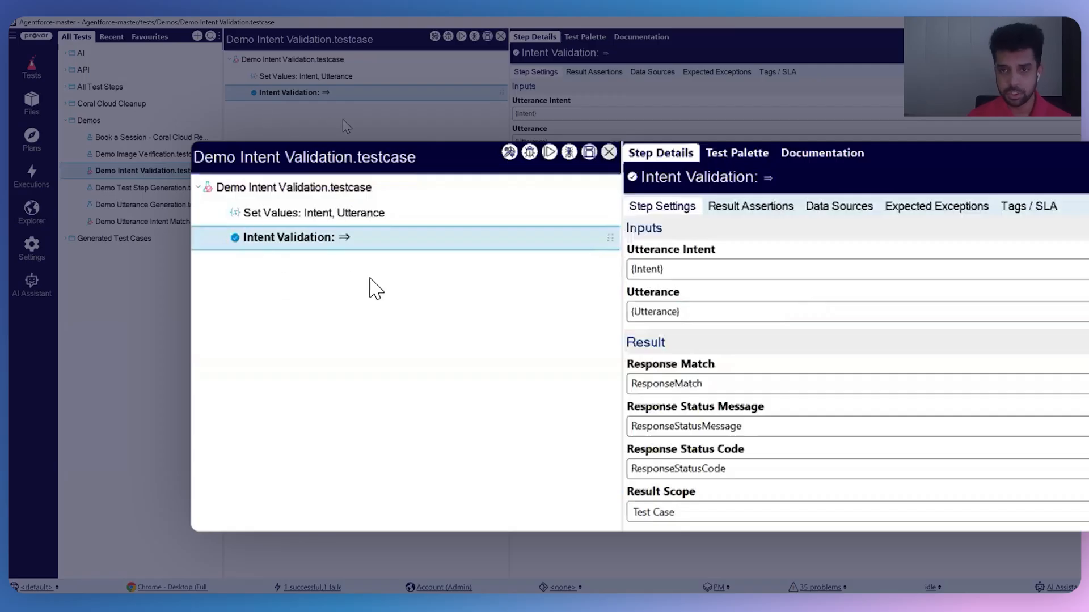
left_click(730, 154)
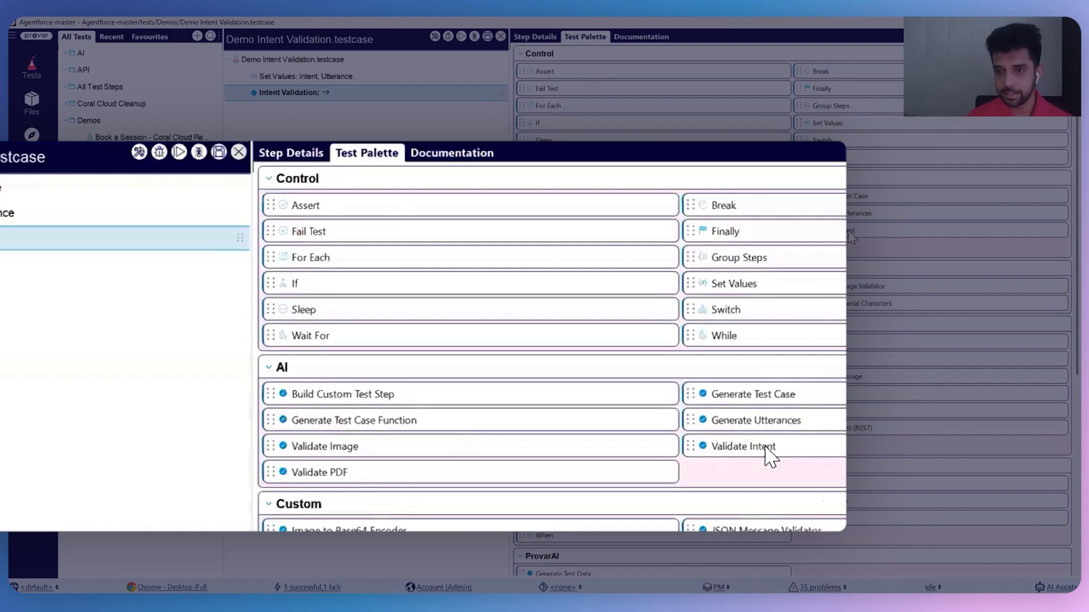
left_click(528, 38)
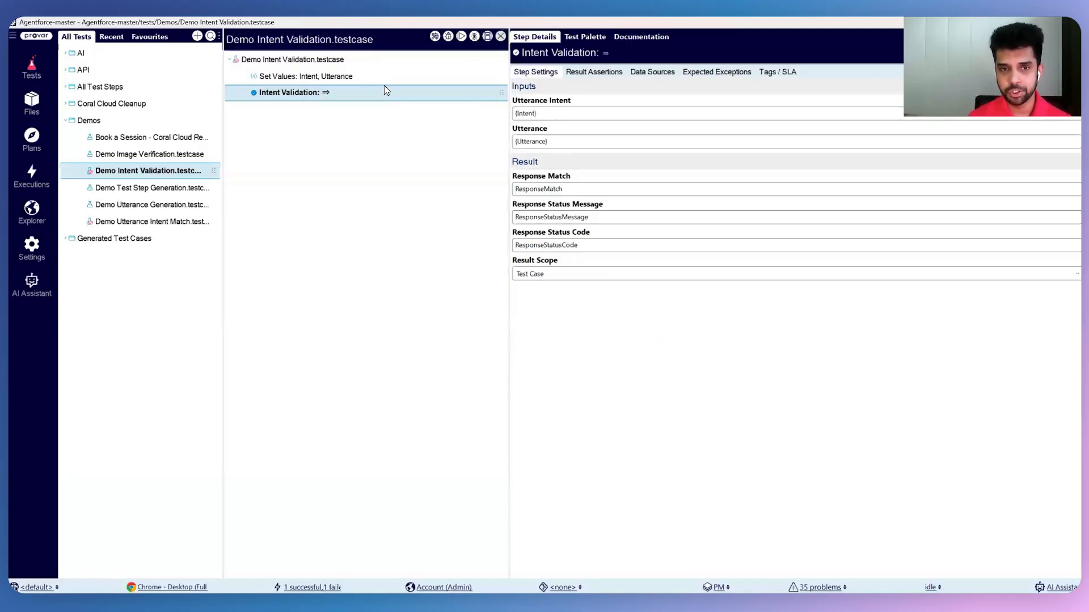
Set a breakpoint on the Intent Validation step and run the test case in Test Builder up to it.
right_click(334, 94)
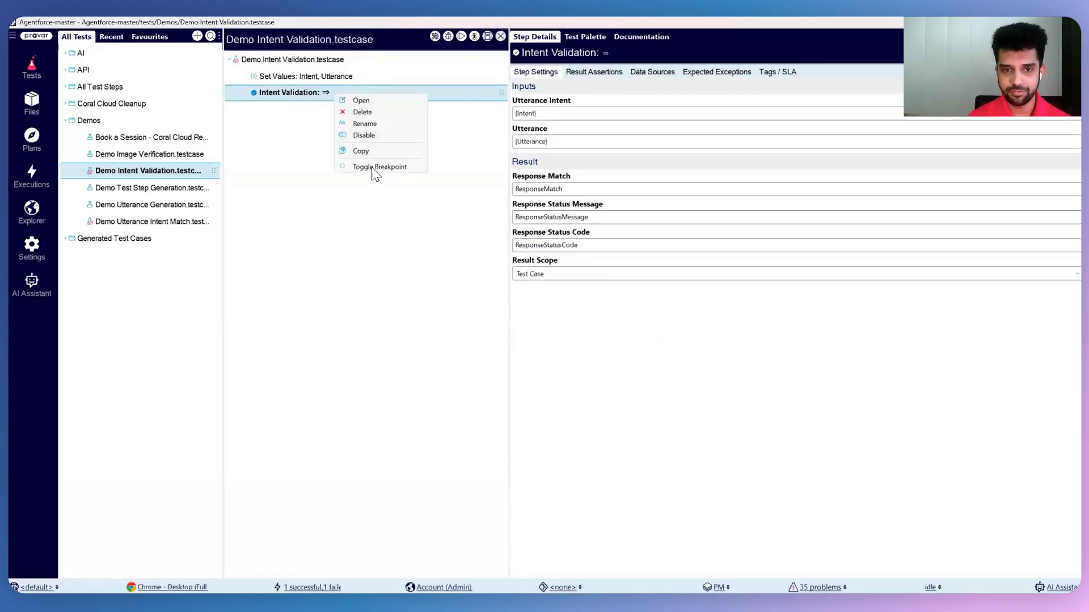
left_click(435, 37)
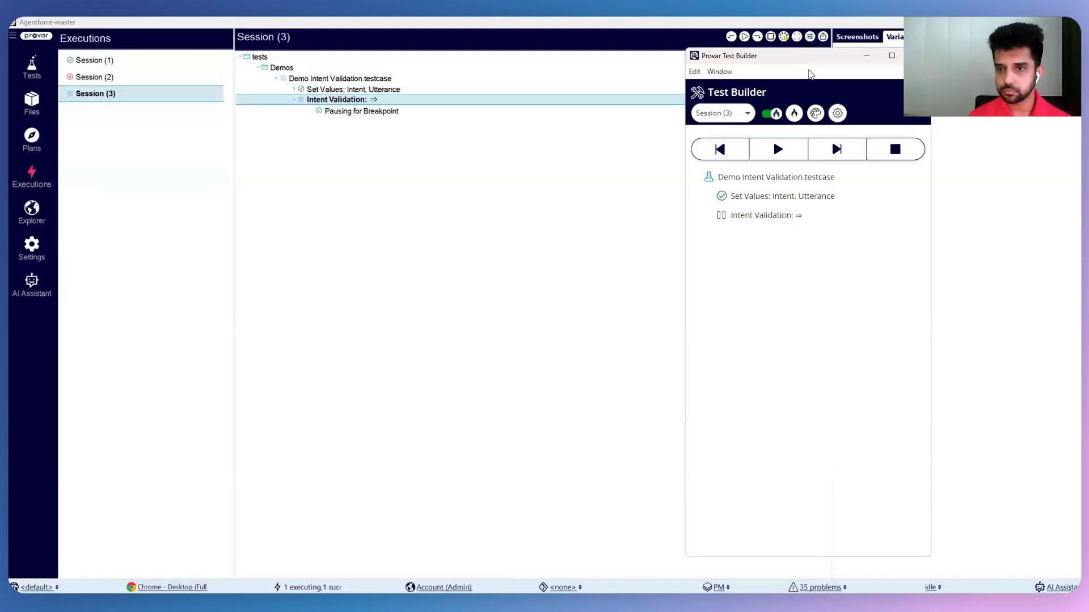
Execute the paused Intent Validation step of the Demo Intent Validation test case on its own.
left_click(836, 149)
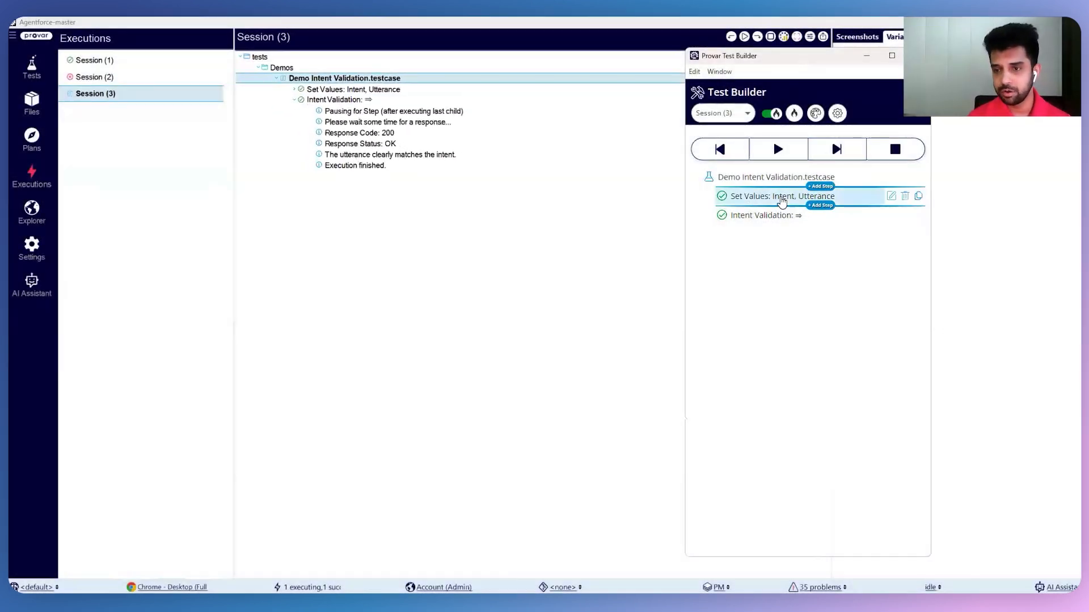
Change the Utterance value in the Set Values step to "I need help with swimming lessons", then save and execute the step.
right_click(782, 200)
left_click(811, 205)
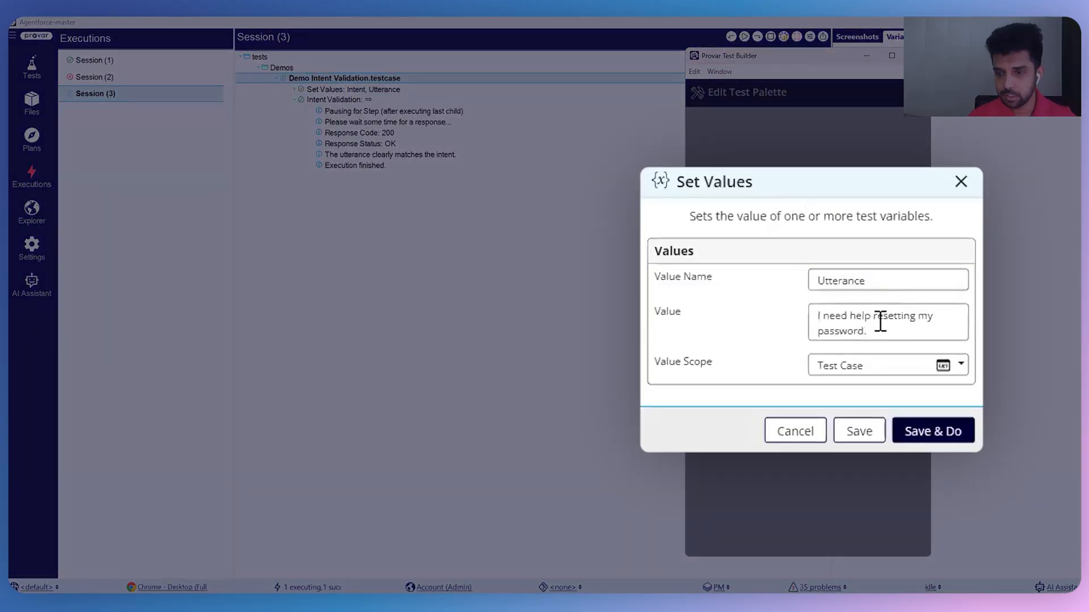
left_click_drag(873, 316, 892, 338)
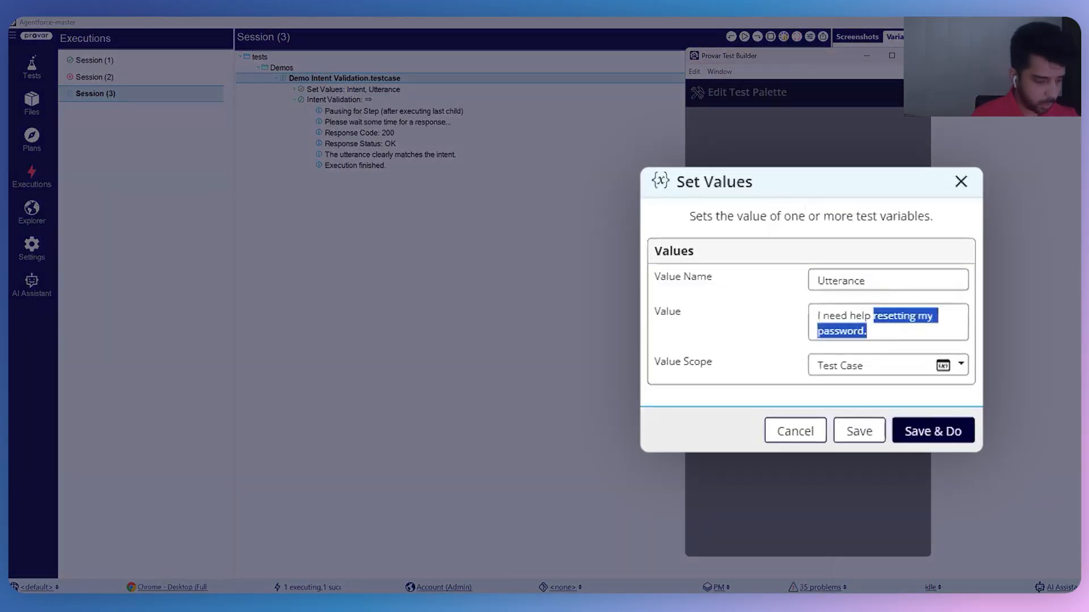
type("with s")
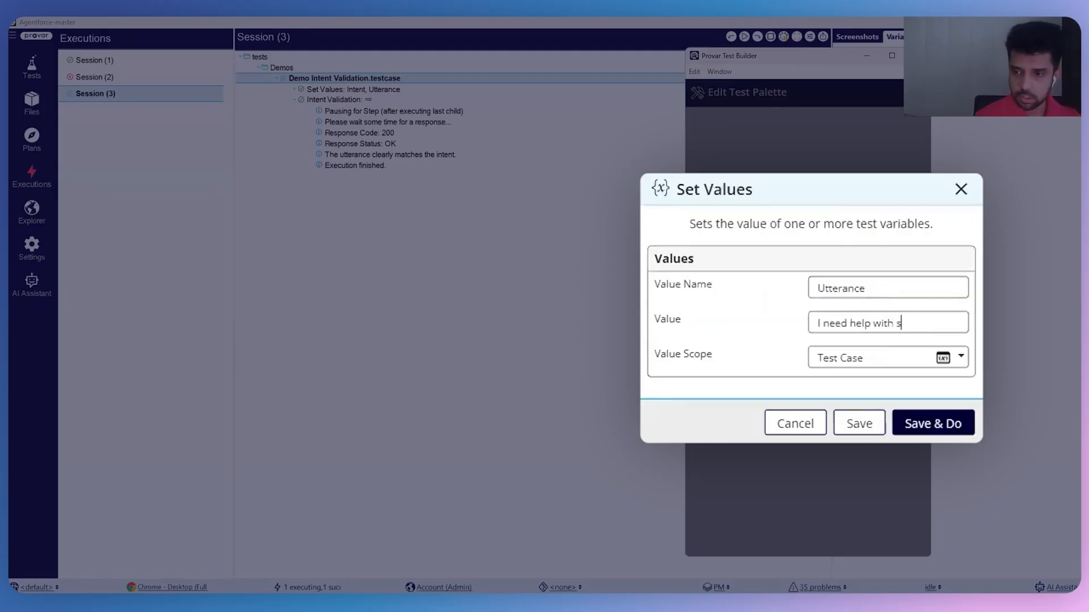
type("wimmin")
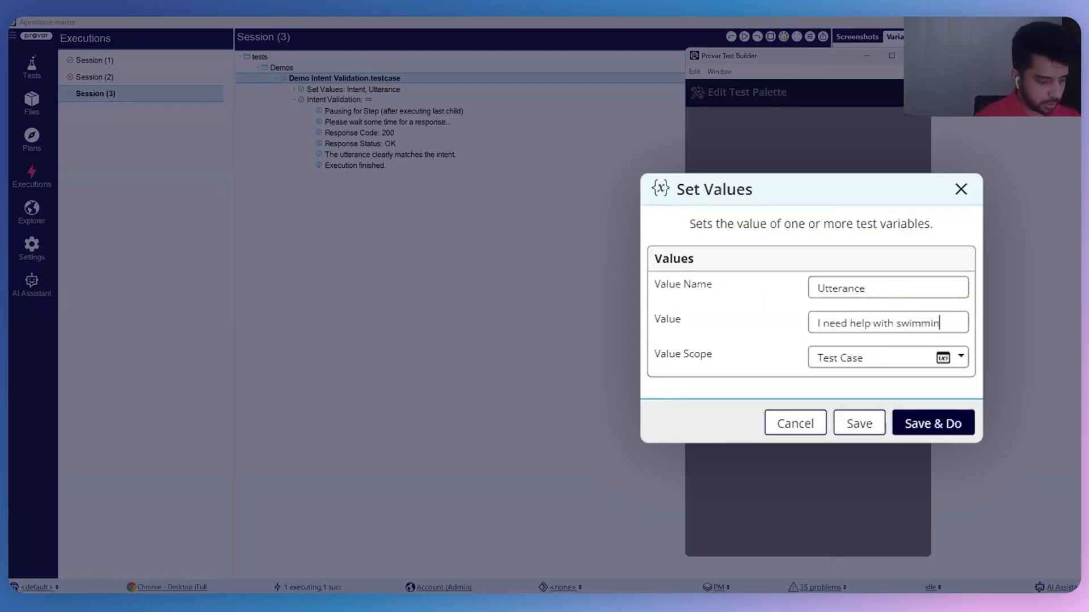
type("g lessons")
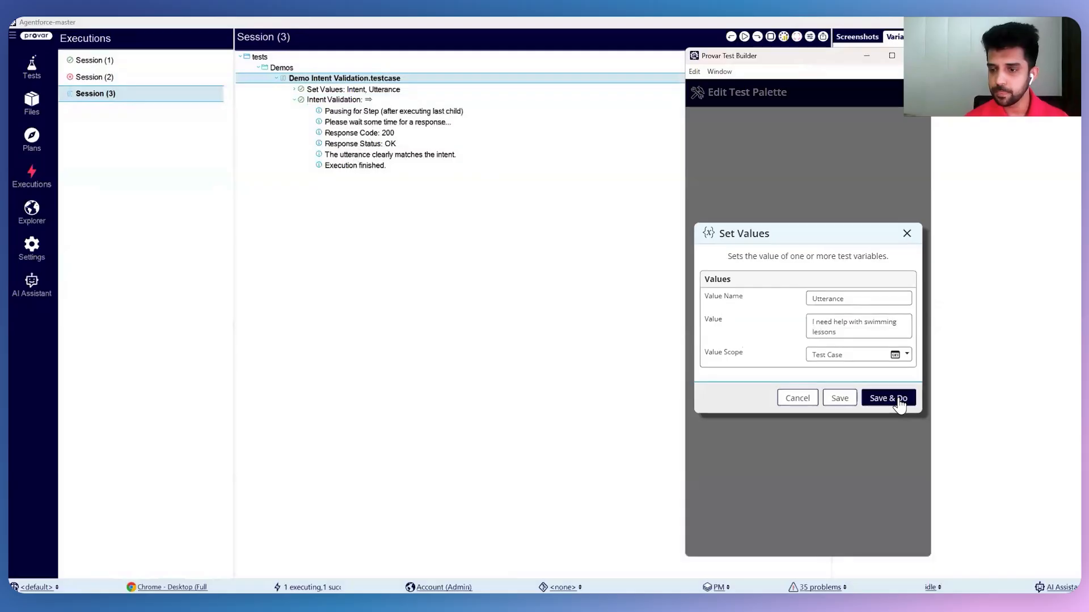
left_click(900, 403)
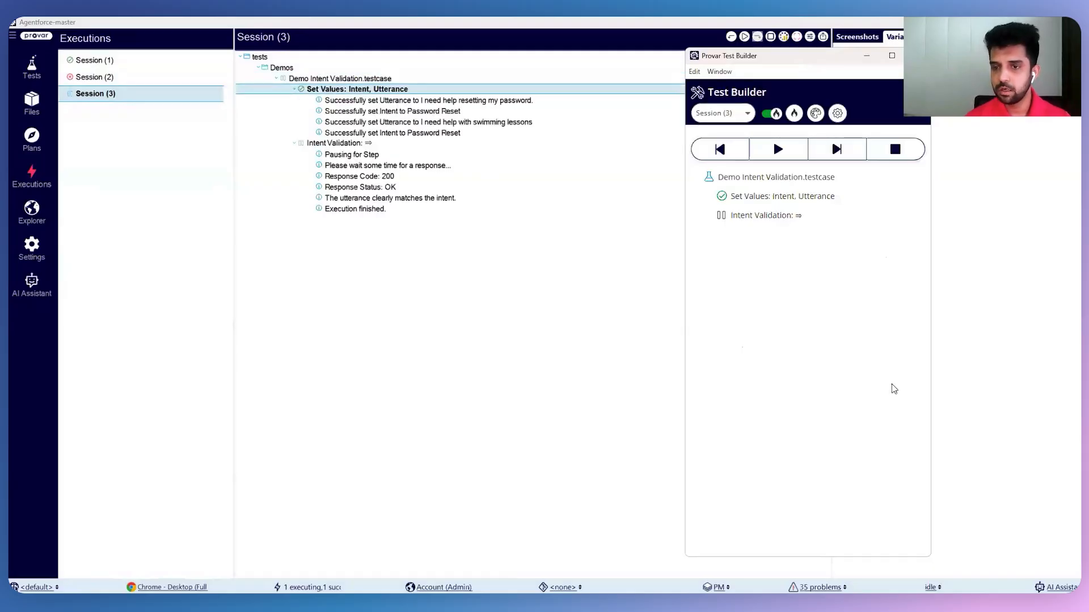
Resume the run to execute Intent Validation with the changed utterance, then end the session.
right_click(740, 199)
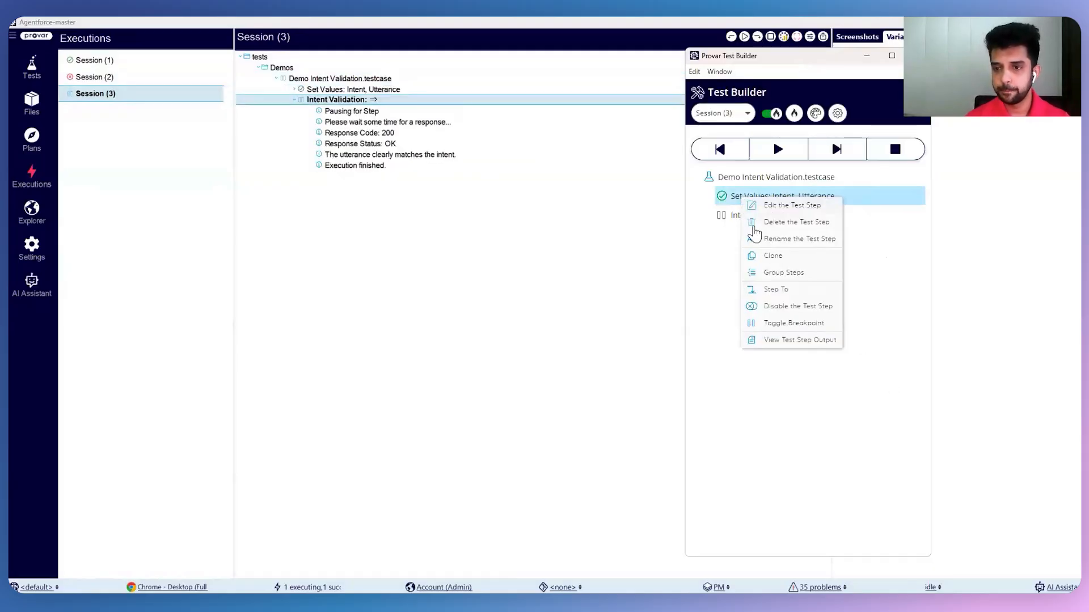
left_click(782, 152)
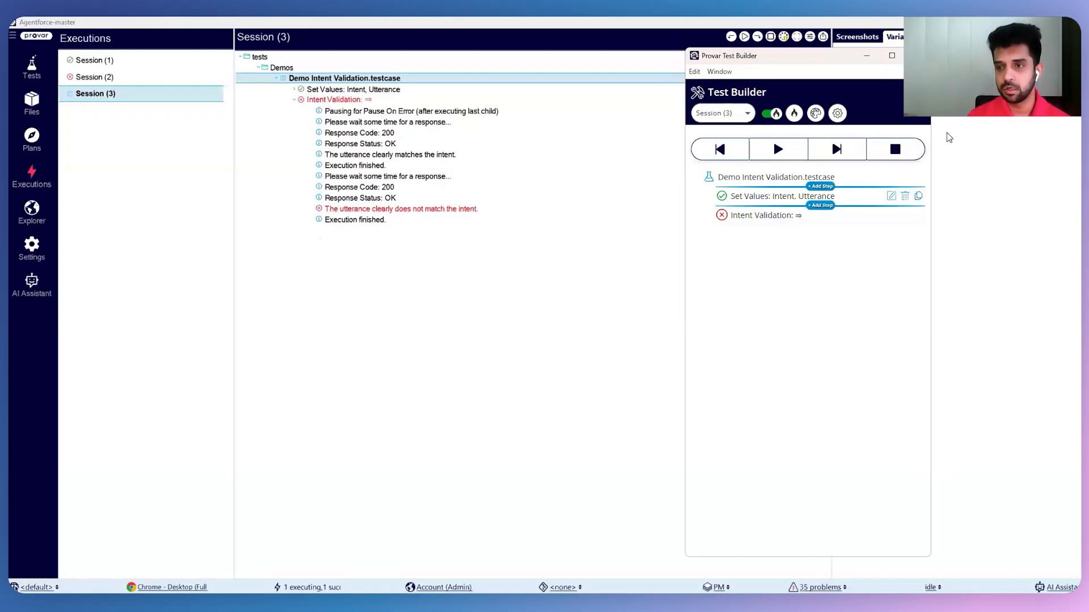
left_click(898, 150)
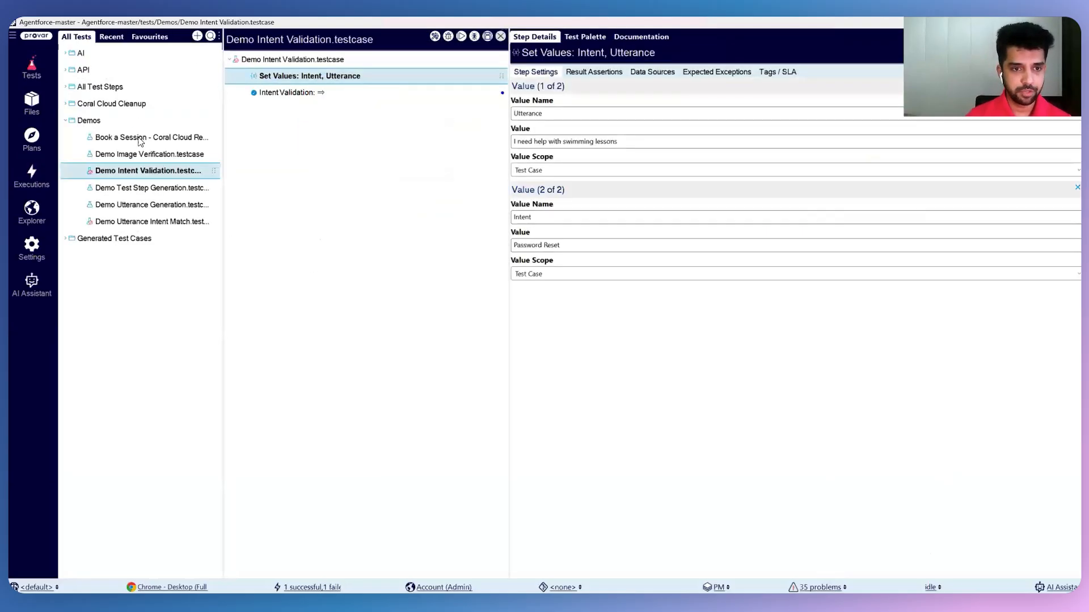
Open the Book a Session - Coral Cloud Resort test case in Demos, run it in Test Builder and make that window taller.
left_click(146, 140)
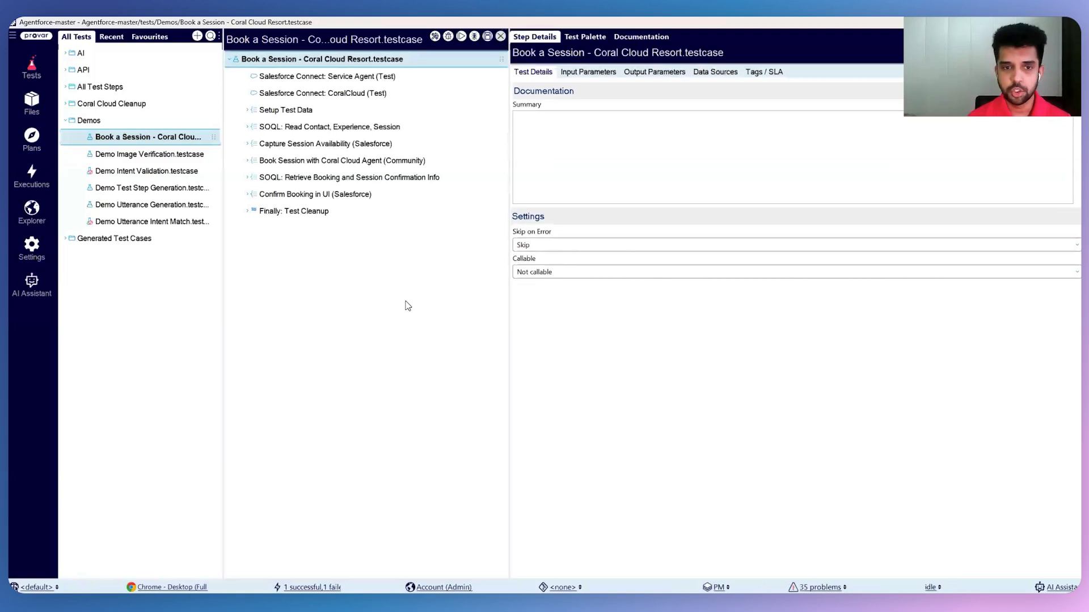
left_click(435, 37)
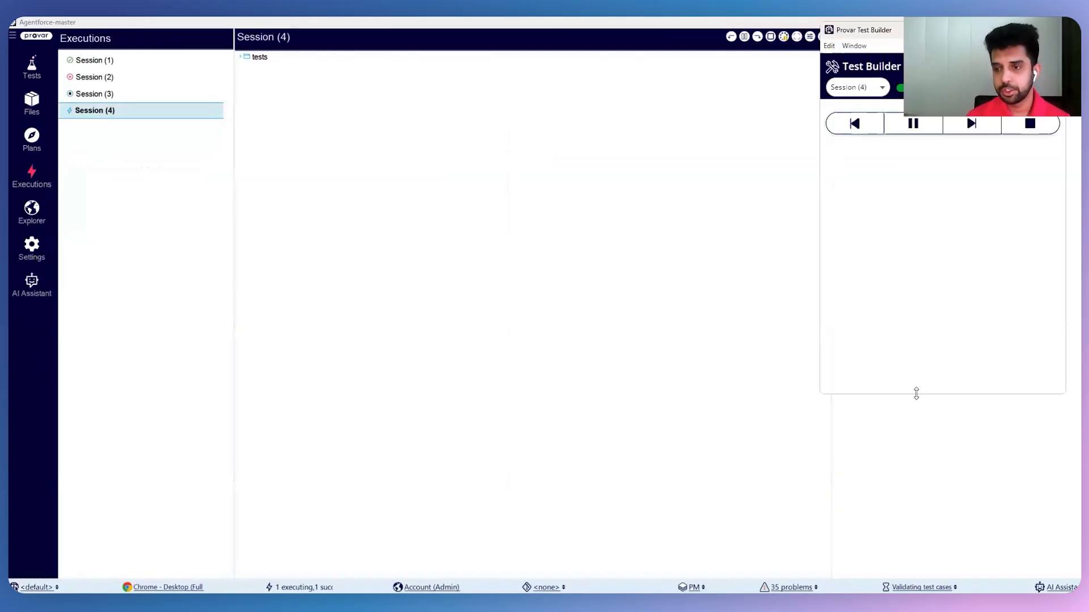
left_click_drag(916, 393, 916, 581)
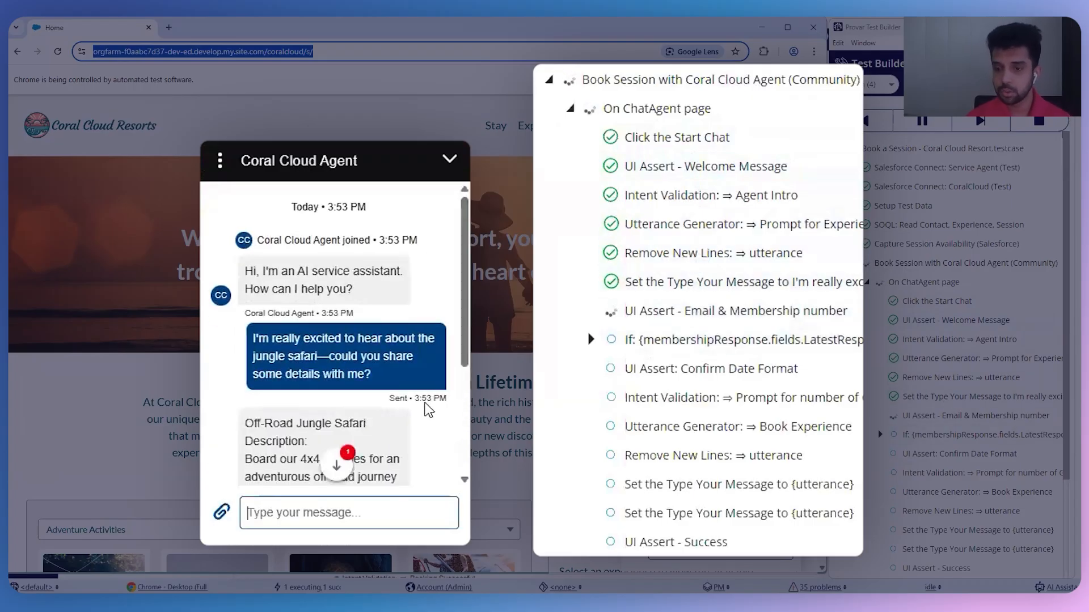
Follow the Coral Cloud Agent chat and the progress of the Book Session test steps while the test case runs.
scroll(428, 408, "down", 5)
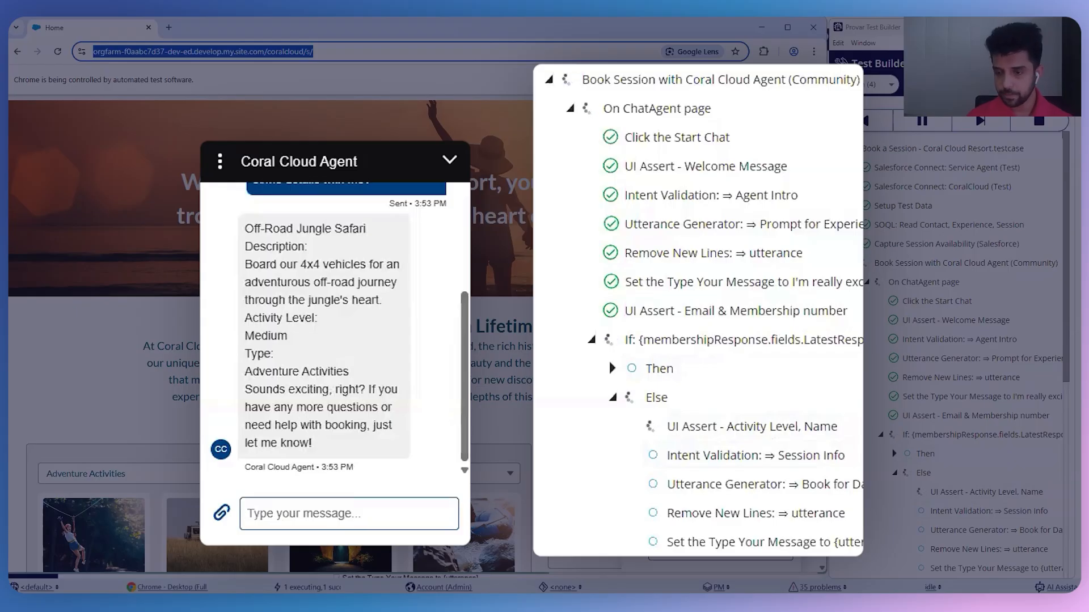
scroll(628, 421, "down", 2)
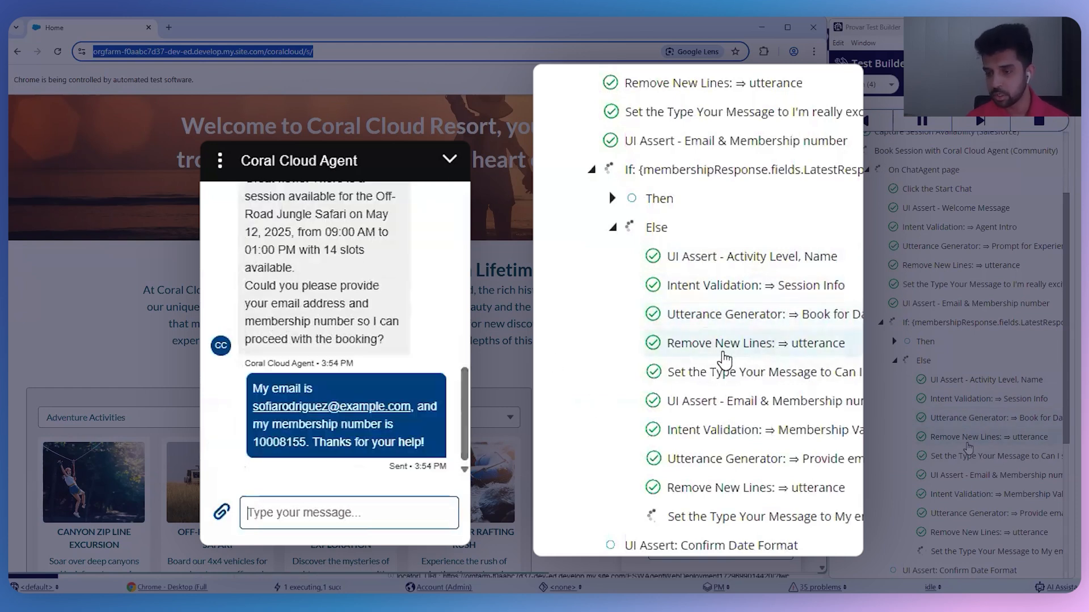
scroll(968, 448, "down", 3)
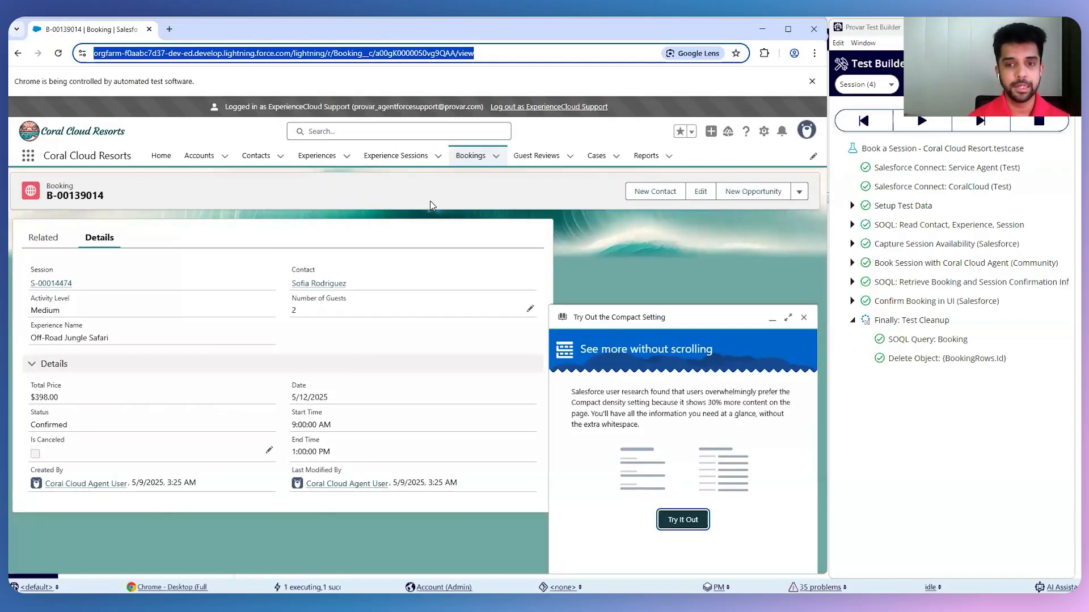
Reload the Salesforce booking record page to check the effect of the Delete Object cleanup step.
left_click(968, 360)
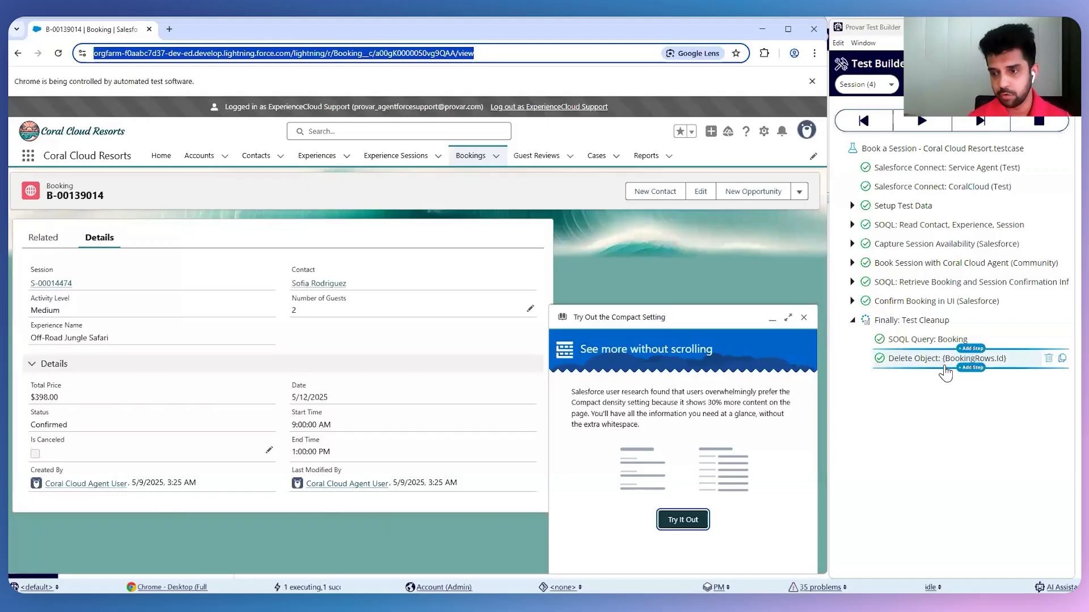
left_click(59, 54)
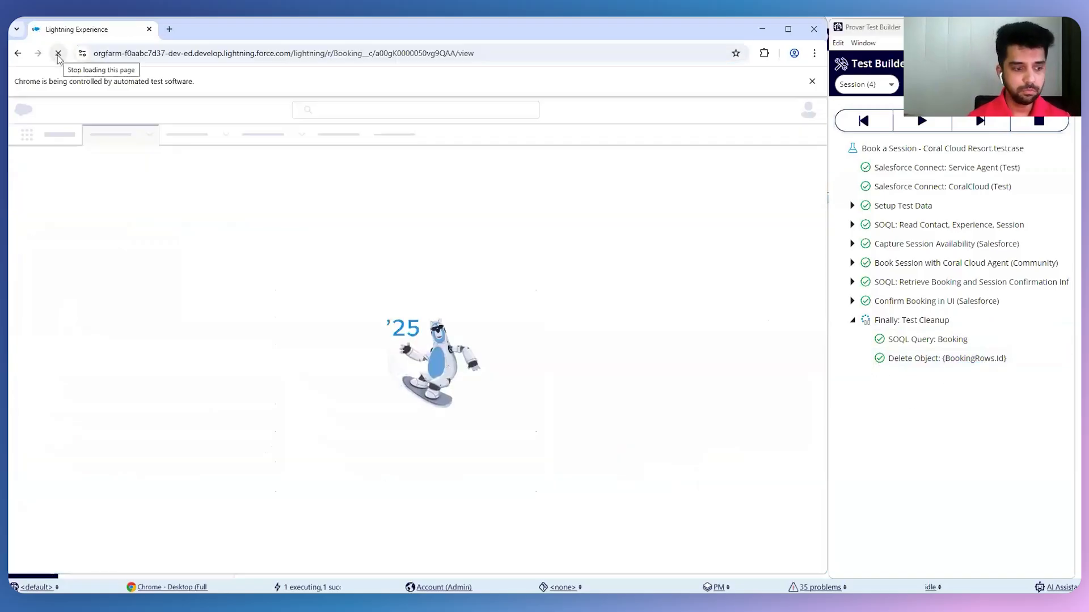